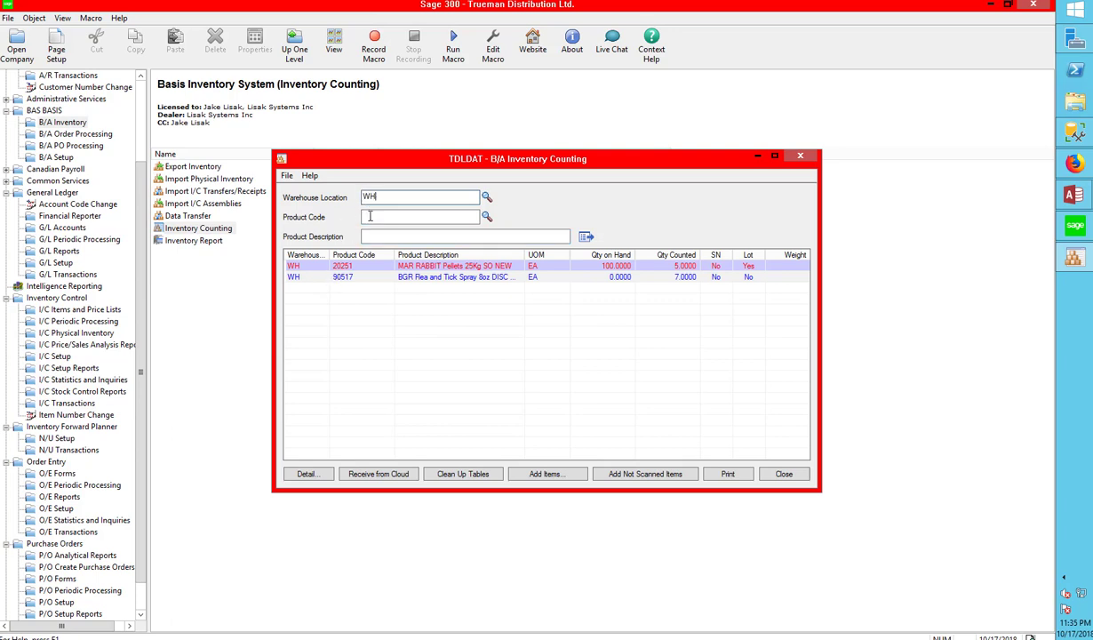
- Clean up the inventory counting tables for warehouse location WH and close the Inventory Counting window
{"action": "left_click", "coordinate": [438, 473]}
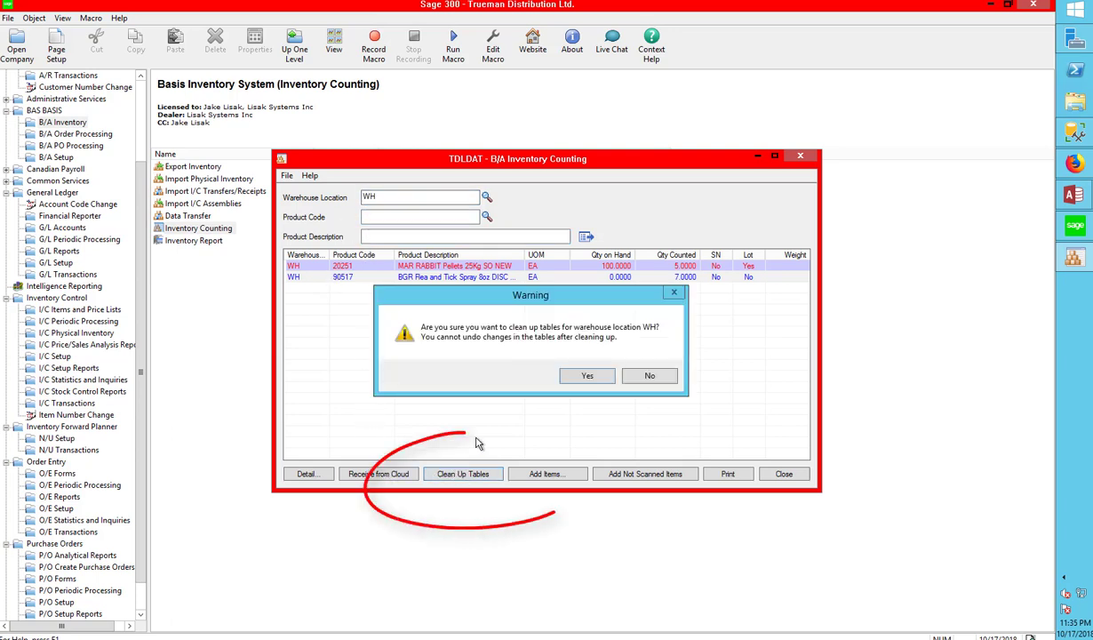
{"action": "left_click", "coordinate": [587, 376]}
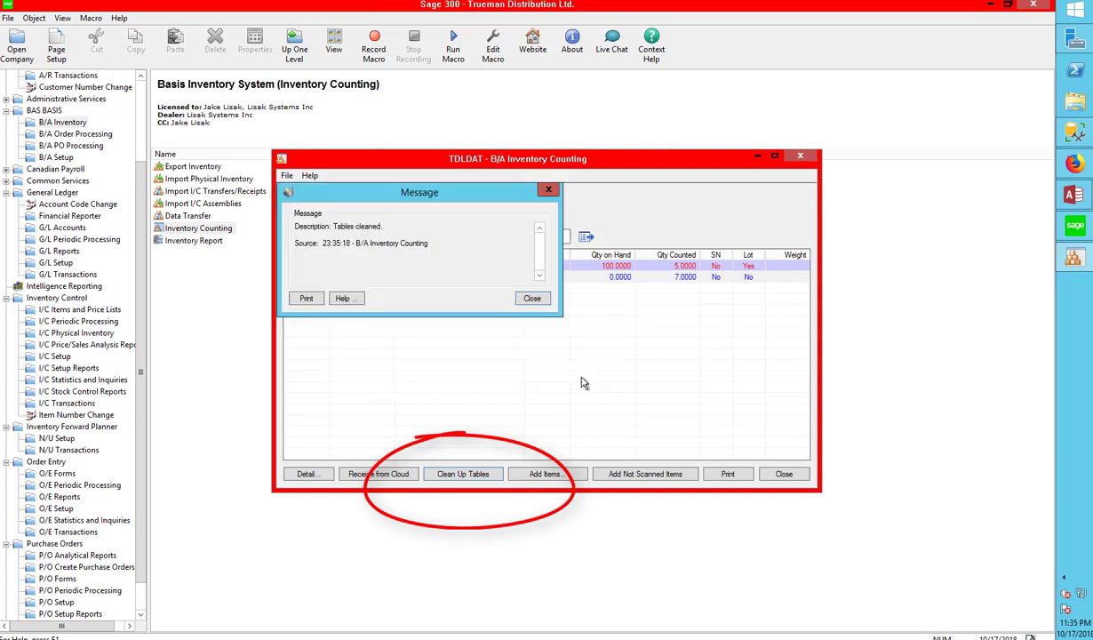
{"action": "left_click", "coordinate": [531, 300]}
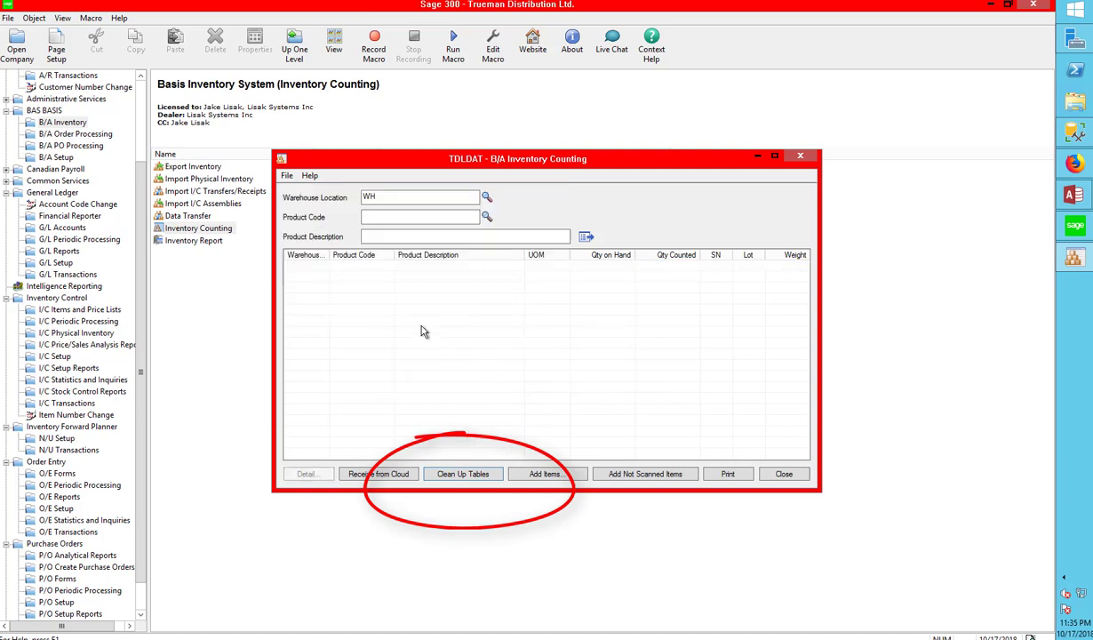
{"action": "left_click", "coordinate": [801, 157]}
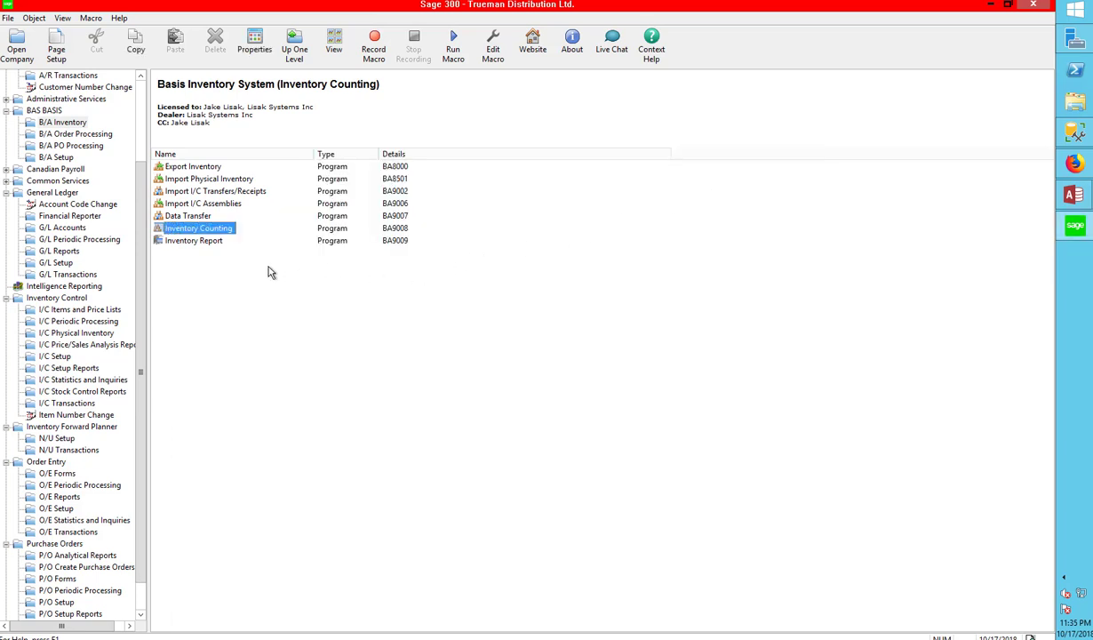
- Generate an I/C physical inventory worksheet from location WH to location WH, and close the worksheet window
{"action": "left_click", "coordinate": [140, 324]}
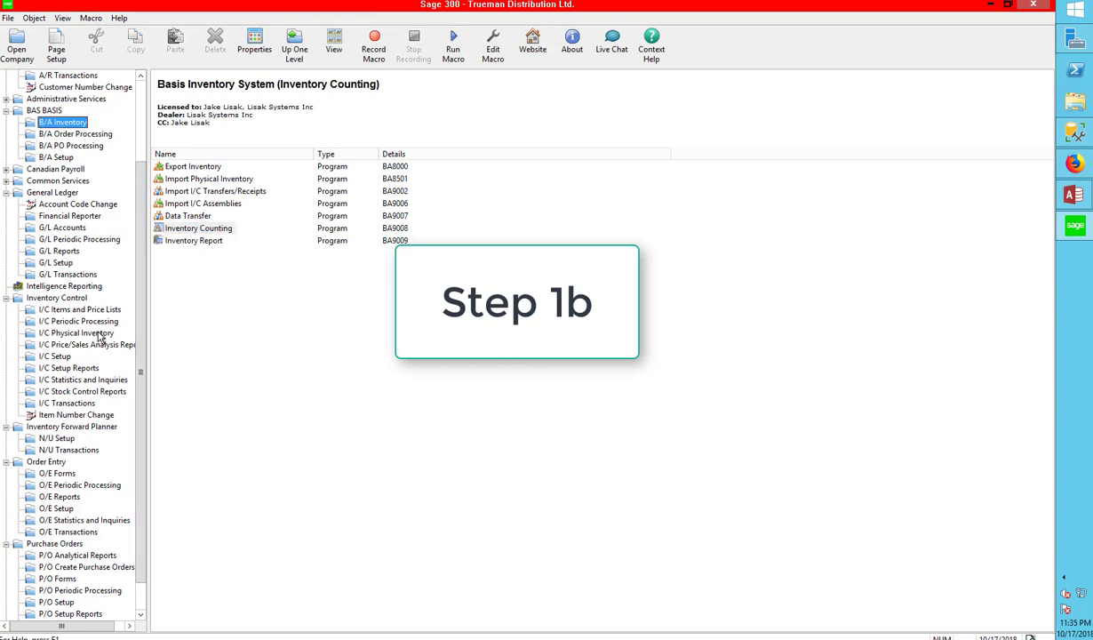
{"action": "left_click", "coordinate": [100, 334]}
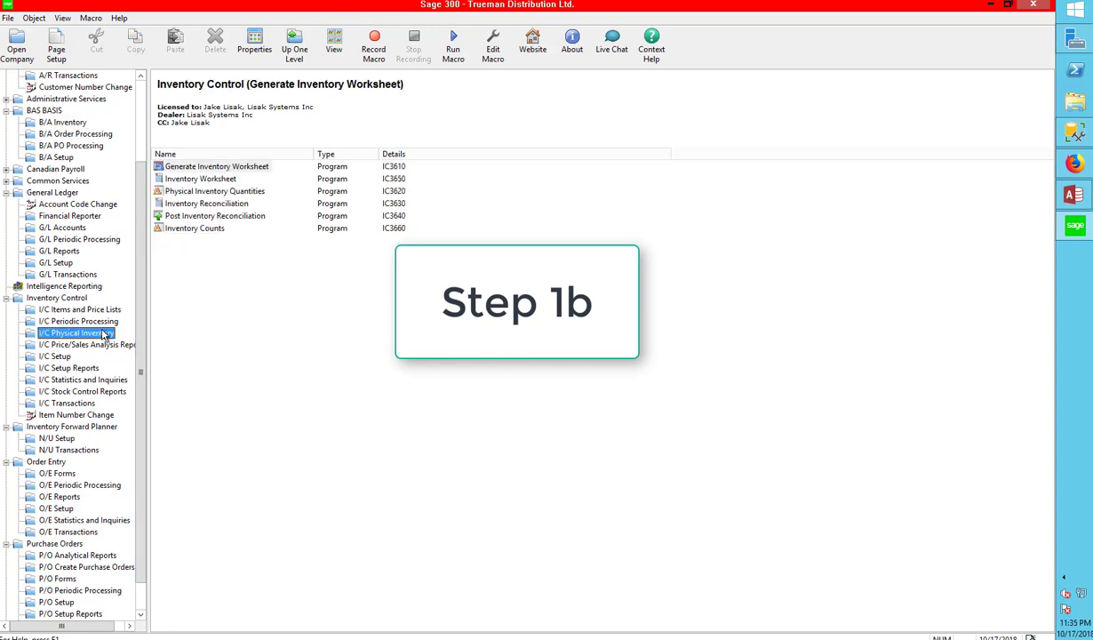
{"action": "double_click", "coordinate": [218, 167]}
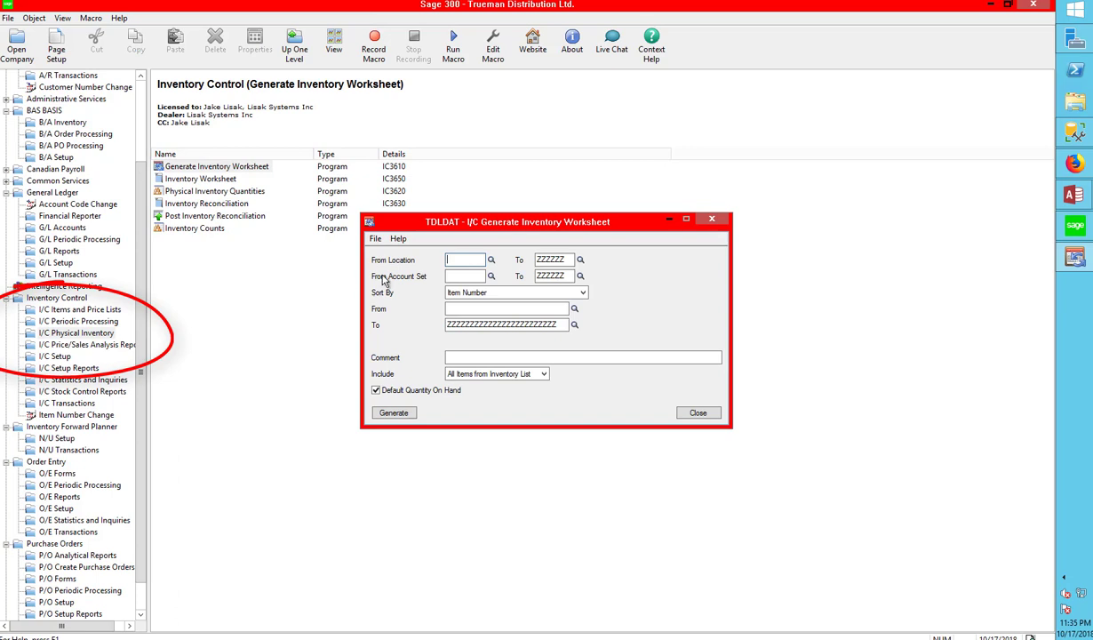
{"action": "type", "text": "WH"}
{"action": "left_click", "coordinate": [555, 259]}
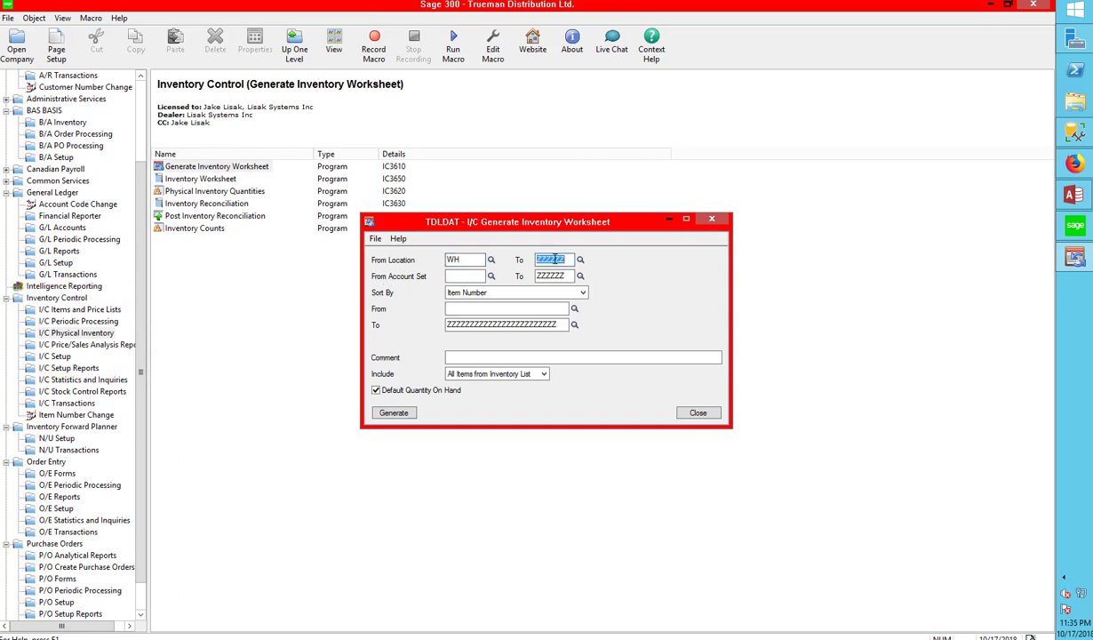
{"action": "type", "text": "WH"}
{"action": "left_click", "coordinate": [698, 414]}
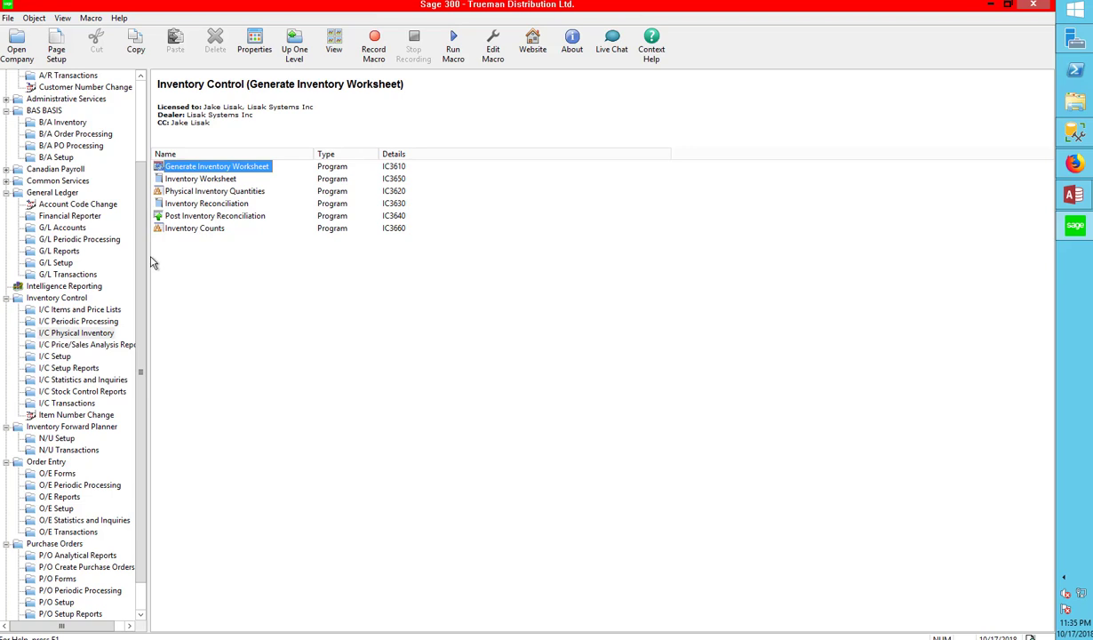
- Run a B/A Data Transfer for warehouse WH using Update Inventory Tables from Sage 300 to BASIS, declining to send the data to the cloud
{"action": "left_click_drag", "start_coordinate": [143, 264], "coordinate": [144, 212]}
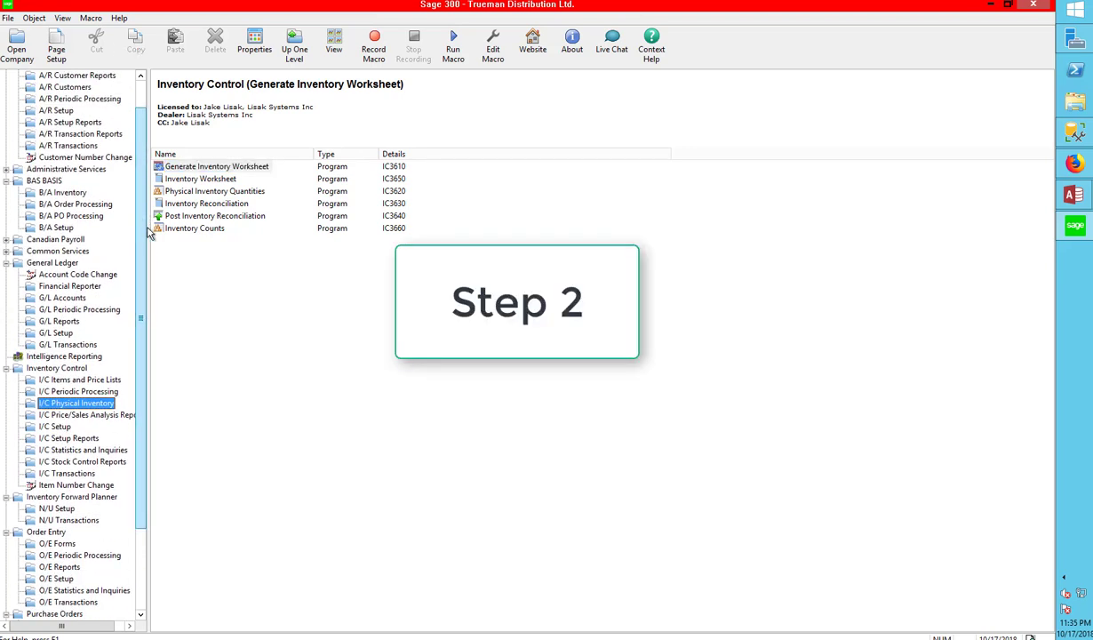
{"action": "left_click", "coordinate": [64, 192]}
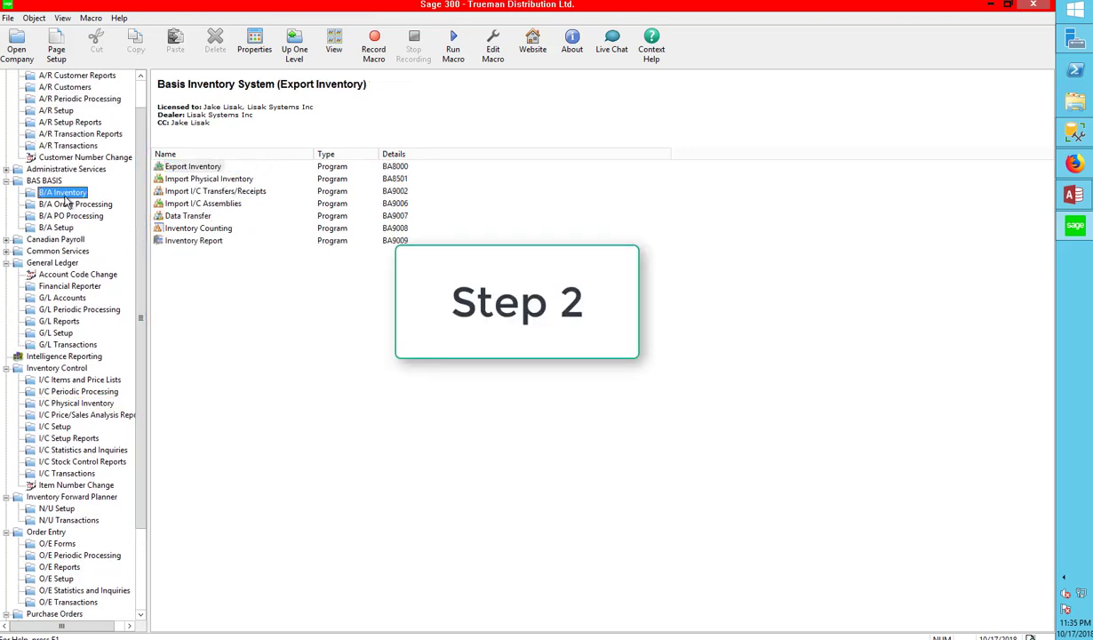
{"action": "double_click", "coordinate": [188, 216]}
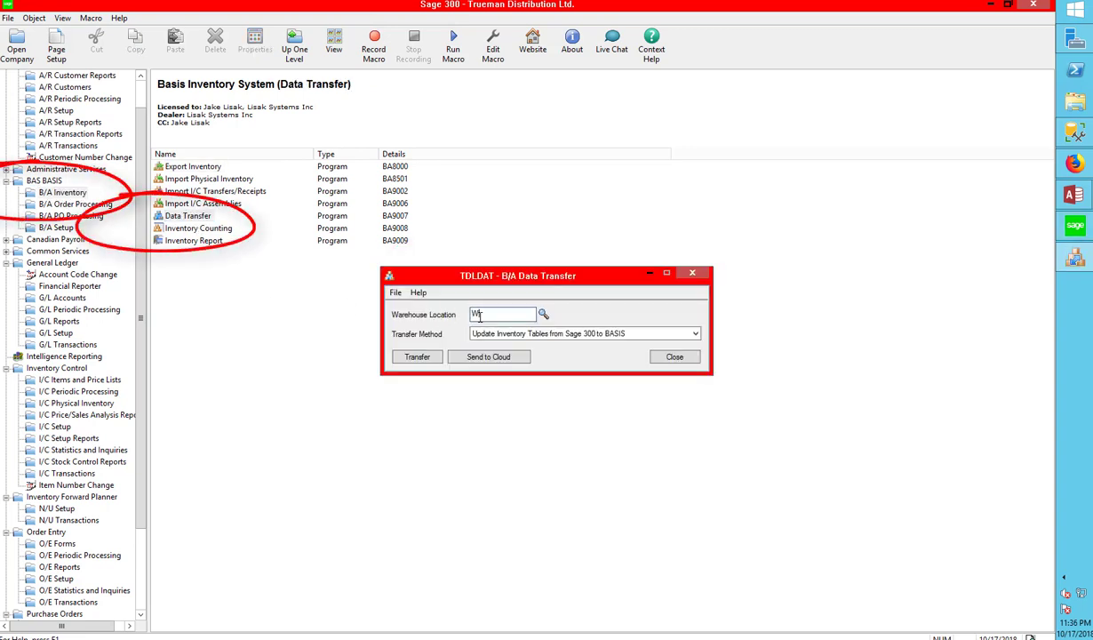
{"action": "key", "text": "Tab"}
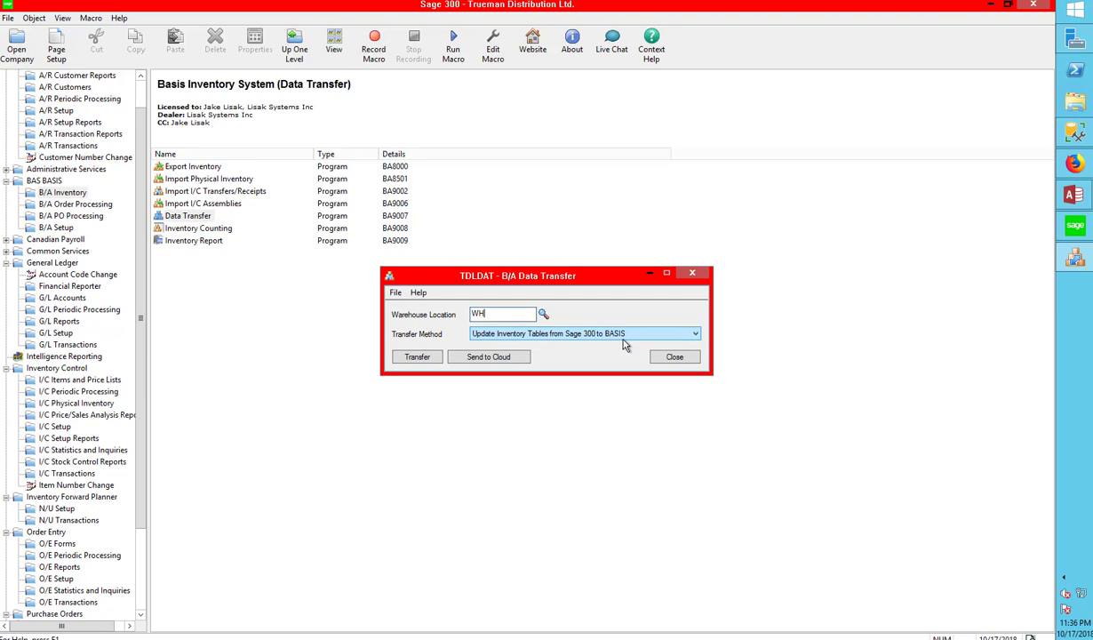
{"action": "left_click", "coordinate": [421, 357]}
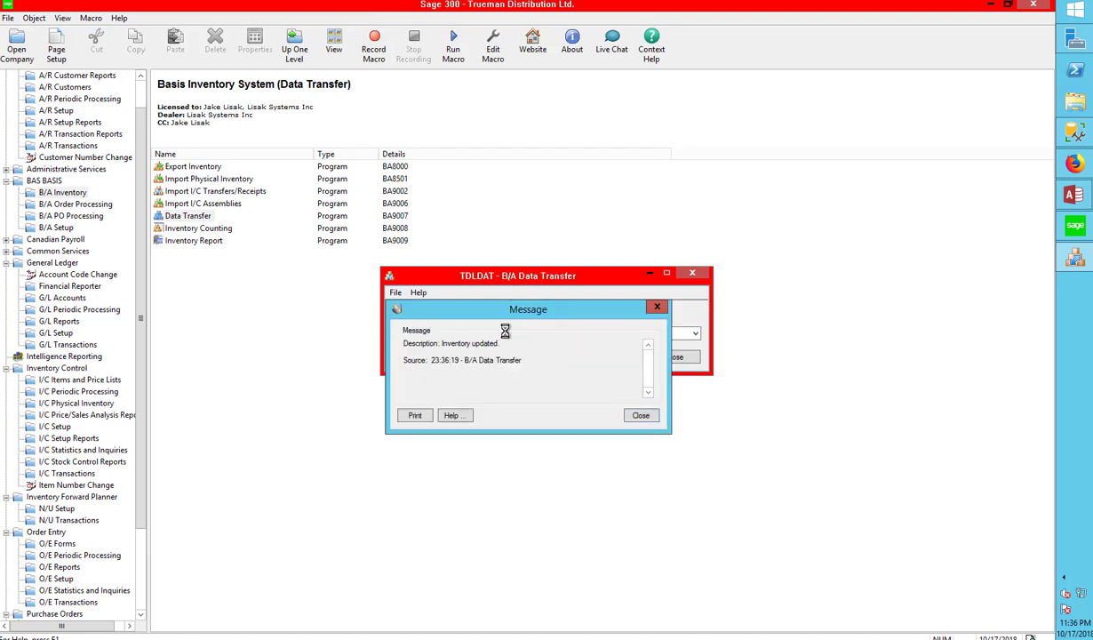
{"action": "left_click", "coordinate": [638, 415]}
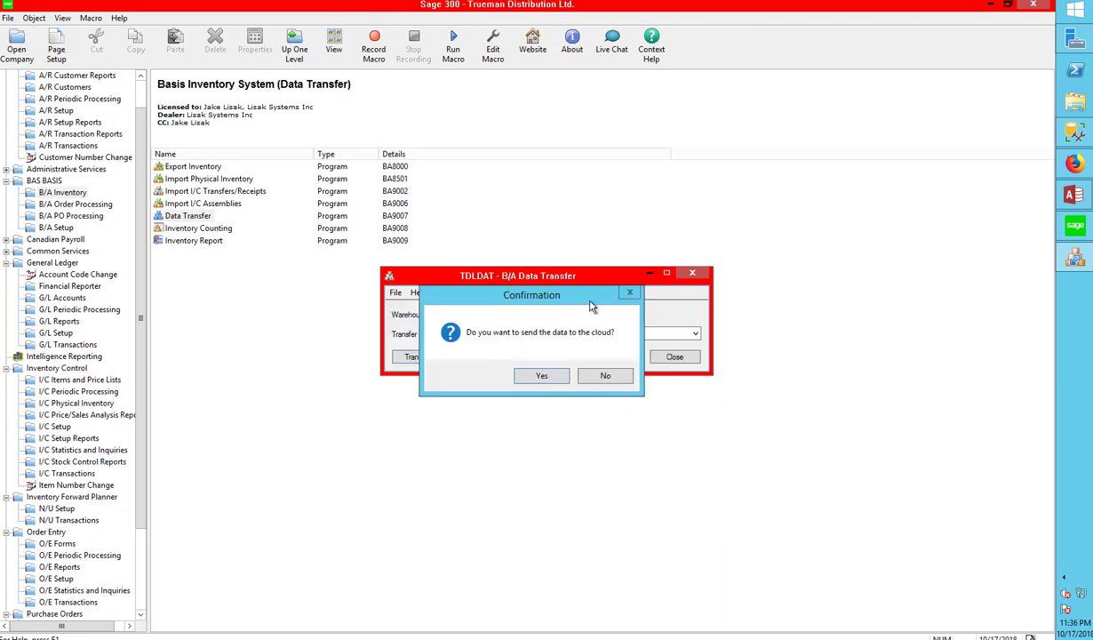
{"action": "left_click", "coordinate": [601, 375]}
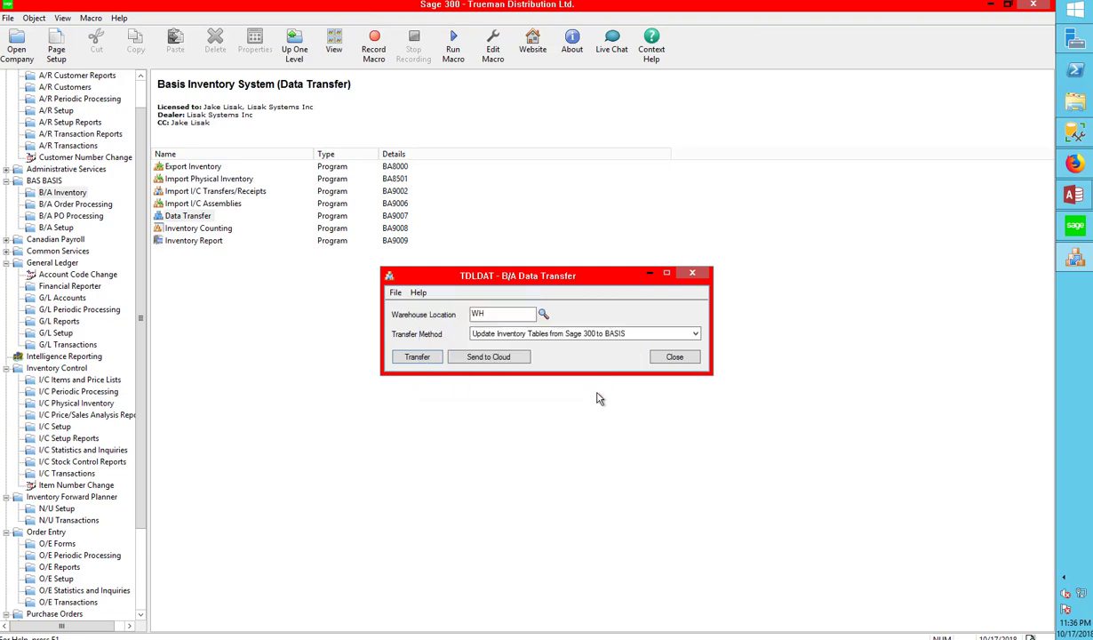
- Transfer the WH data with Copy Worksheet from Sage 300 to BASIS, decline sending it to the cloud, and close Data Transfer
{"action": "left_click", "coordinate": [662, 337]}
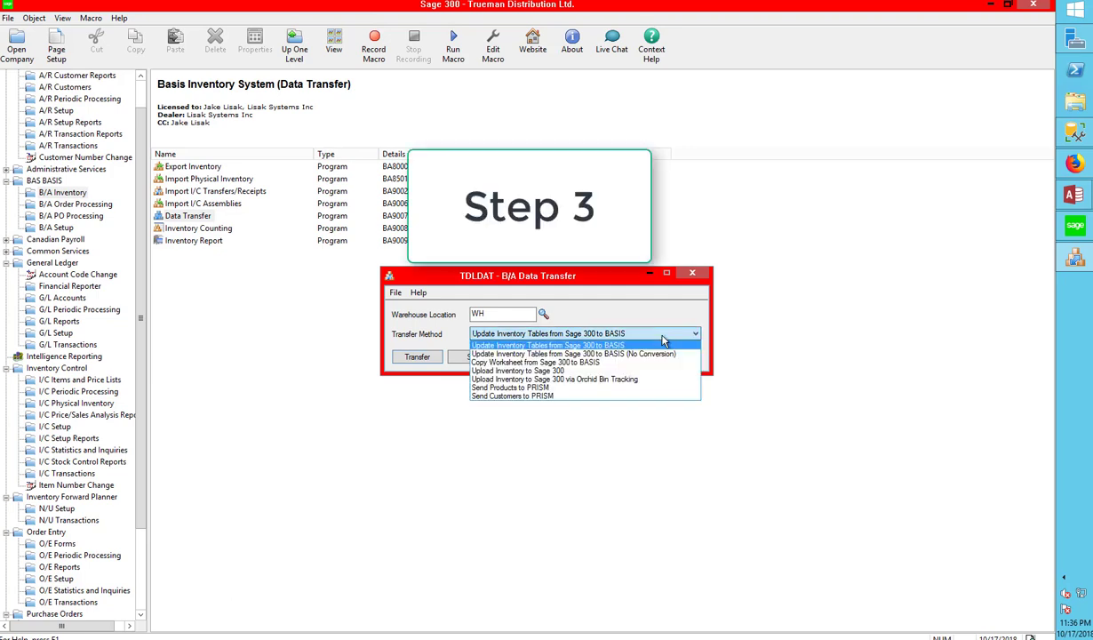
{"action": "left_click", "coordinate": [551, 364]}
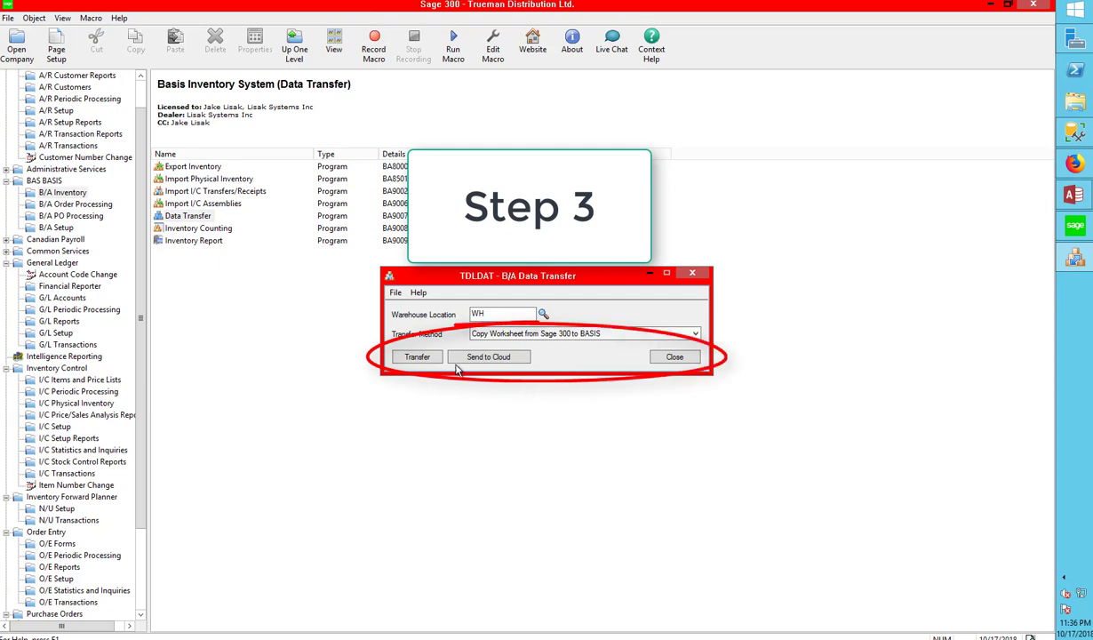
{"action": "left_click", "coordinate": [417, 356]}
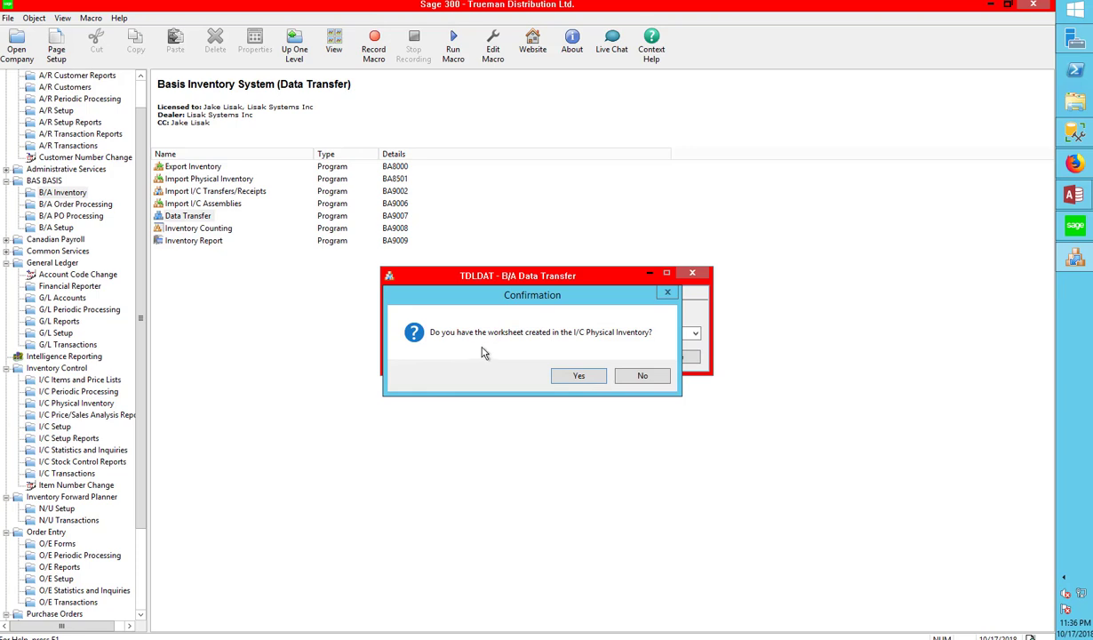
{"action": "left_click", "coordinate": [581, 377]}
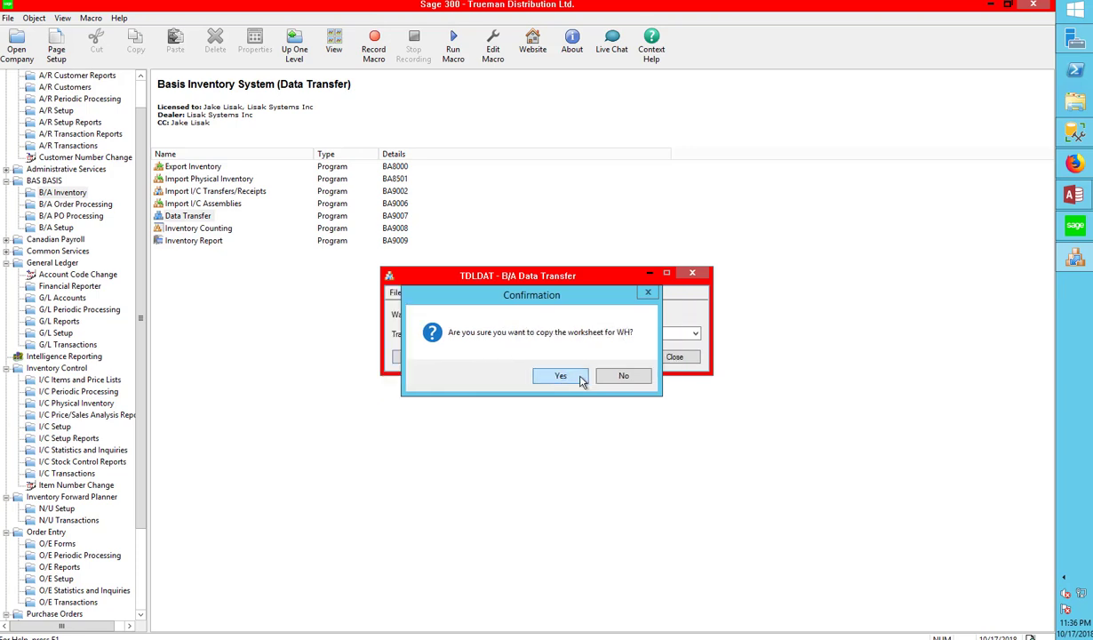
{"action": "left_click", "coordinate": [563, 376]}
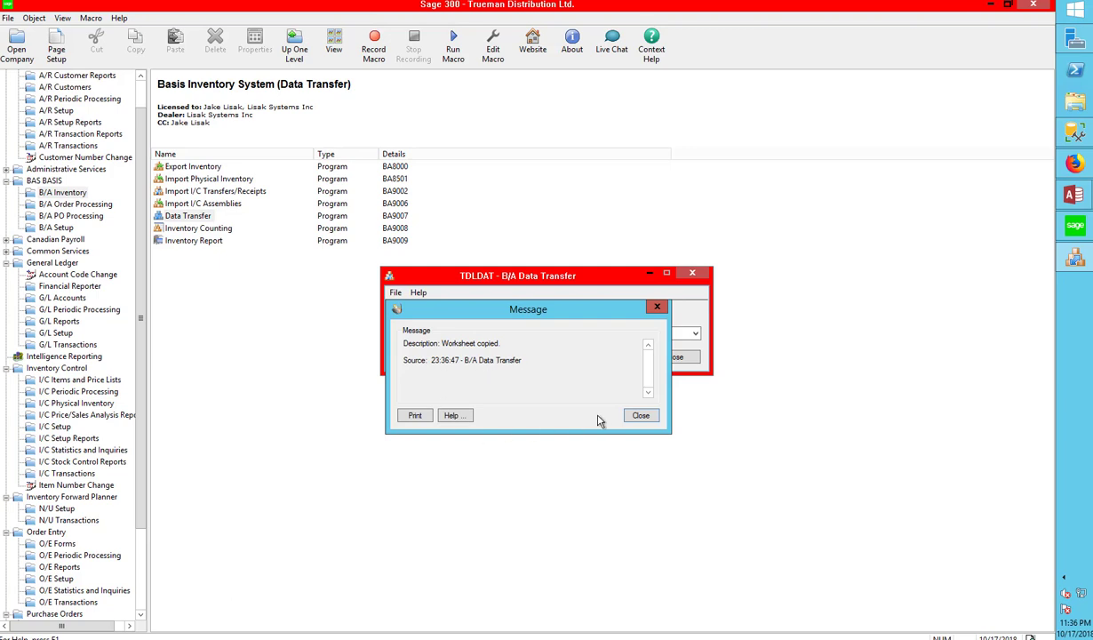
{"action": "left_click", "coordinate": [626, 414]}
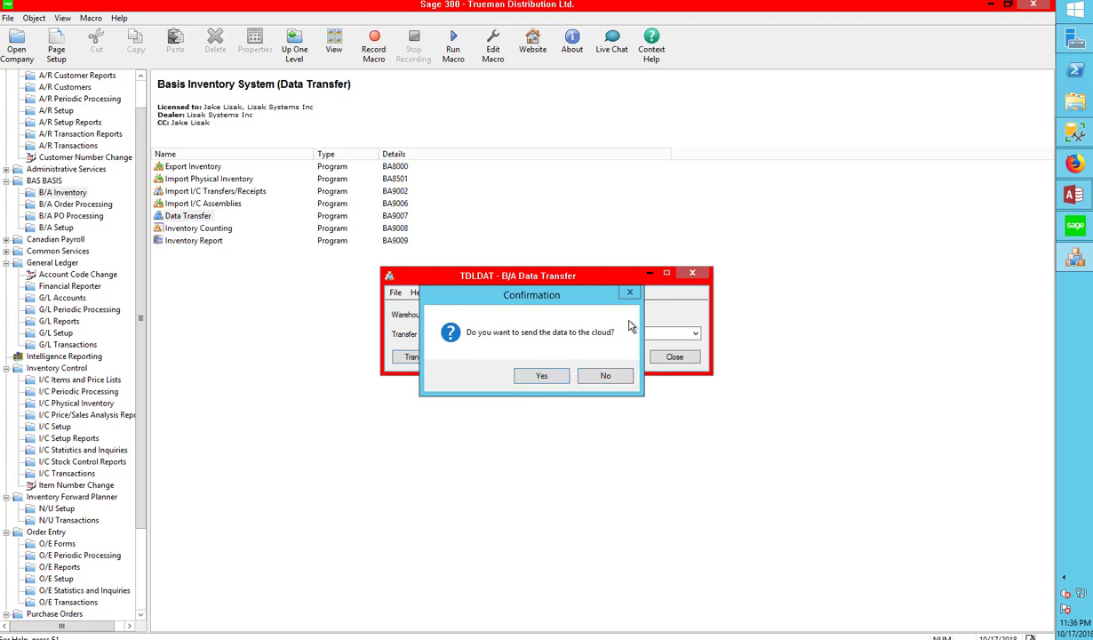
{"action": "left_click", "coordinate": [620, 377]}
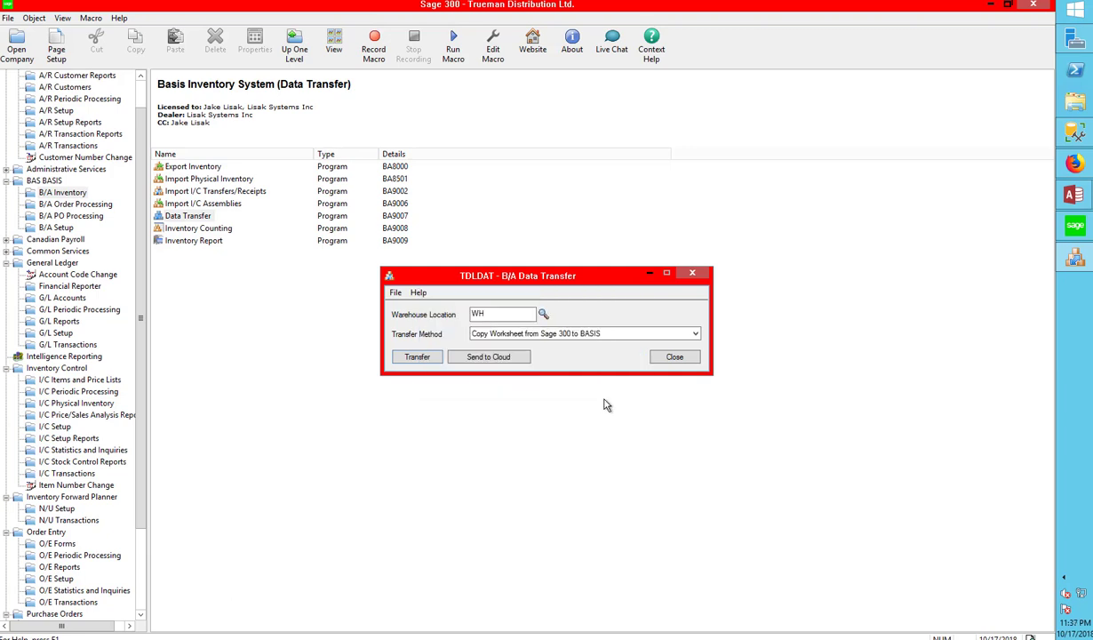
{"action": "left_click", "coordinate": [660, 357]}
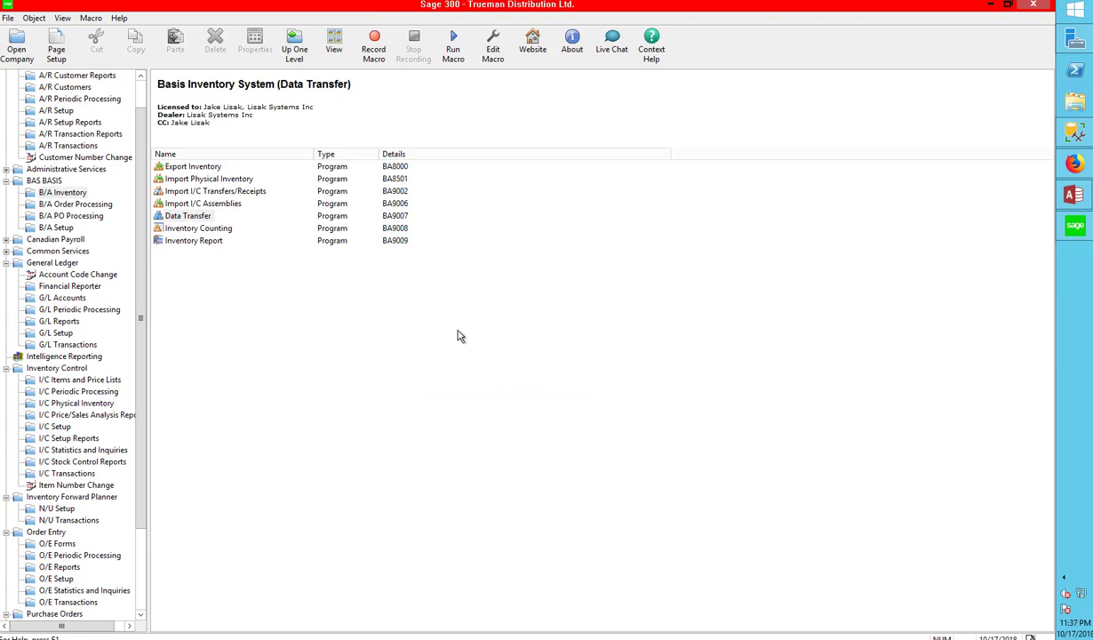
- Open B/A Inventory Counting, and switch to the BASIS web portal in the browser to open its Scanned Inventory page
{"action": "double_click", "coordinate": [210, 228]}
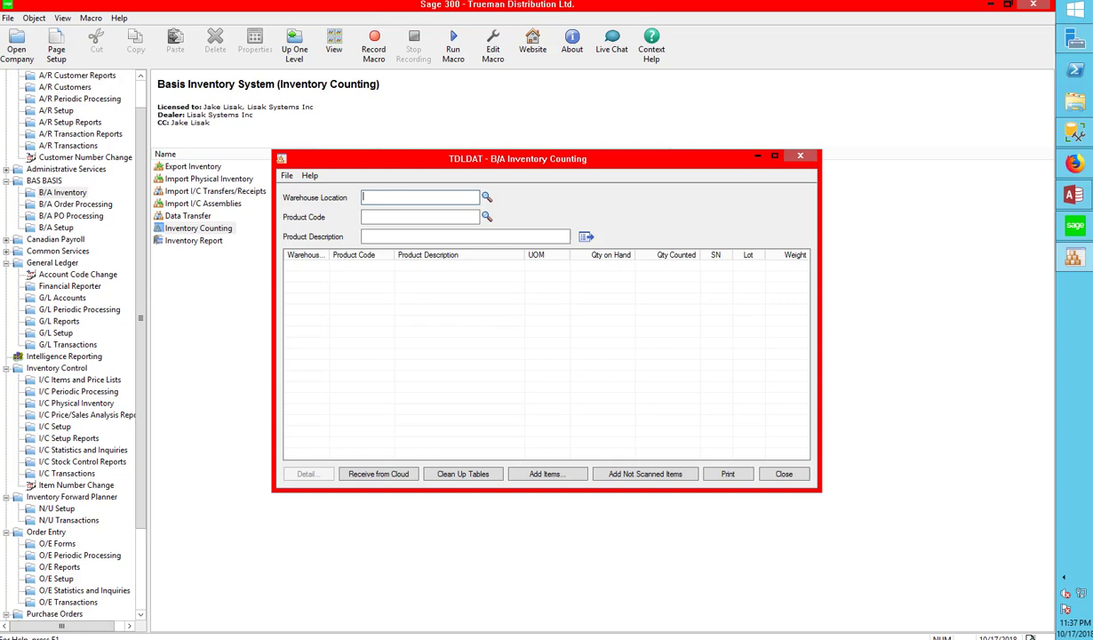
{"action": "left_click_drag", "start_coordinate": [2, 392], "coordinate": [507, 152]}
{"action": "left_click", "coordinate": [872, 142]}
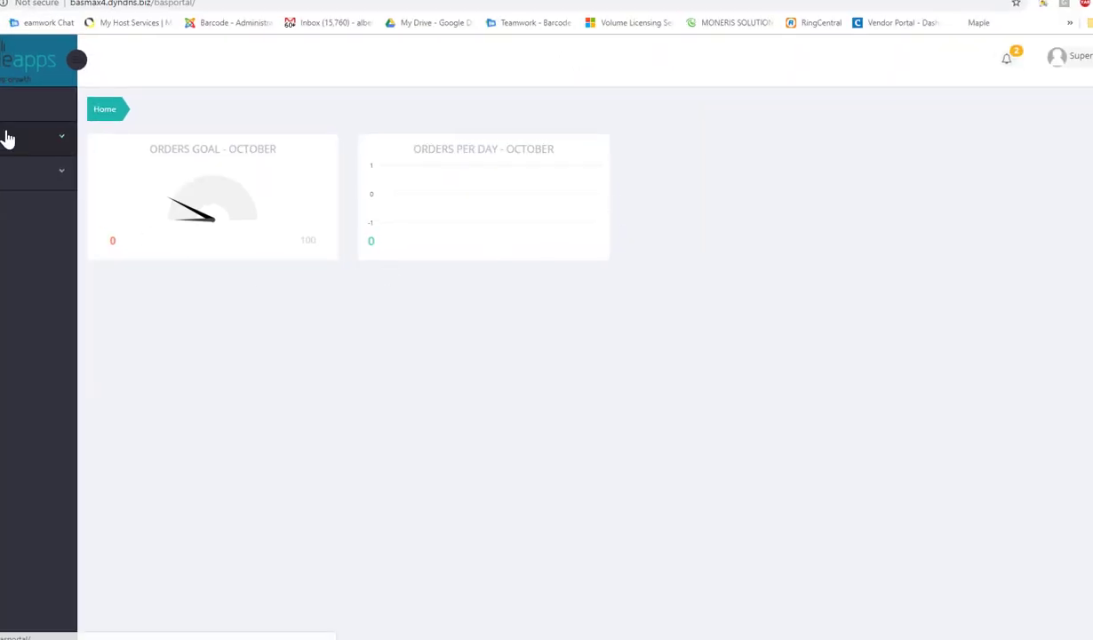
{"action": "left_click", "coordinate": [7, 138]}
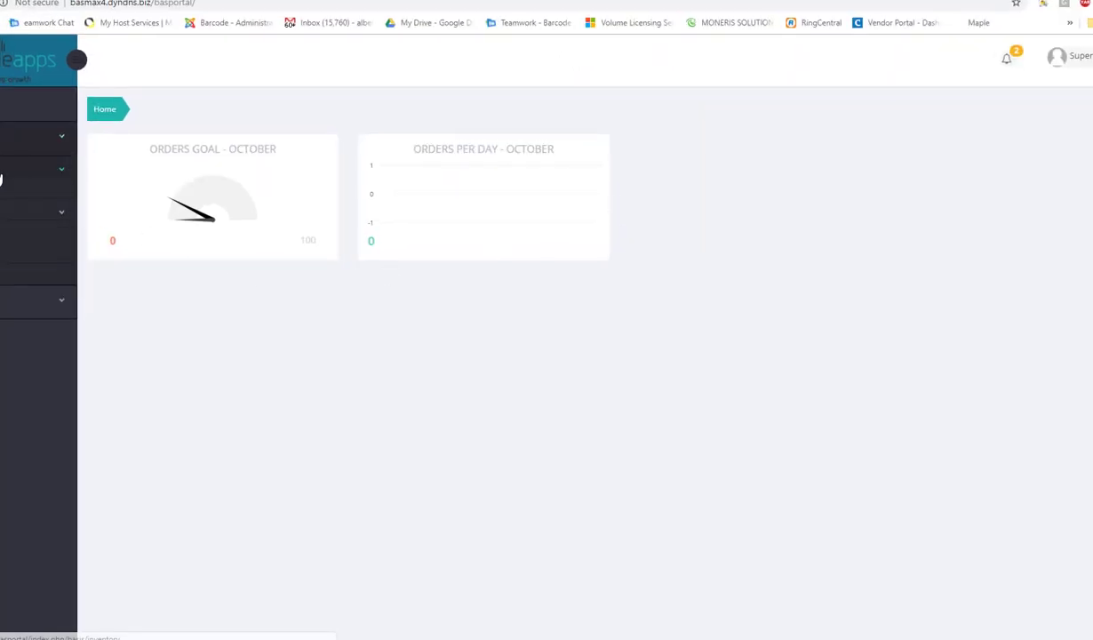
{"action": "left_click", "coordinate": [1, 174]}
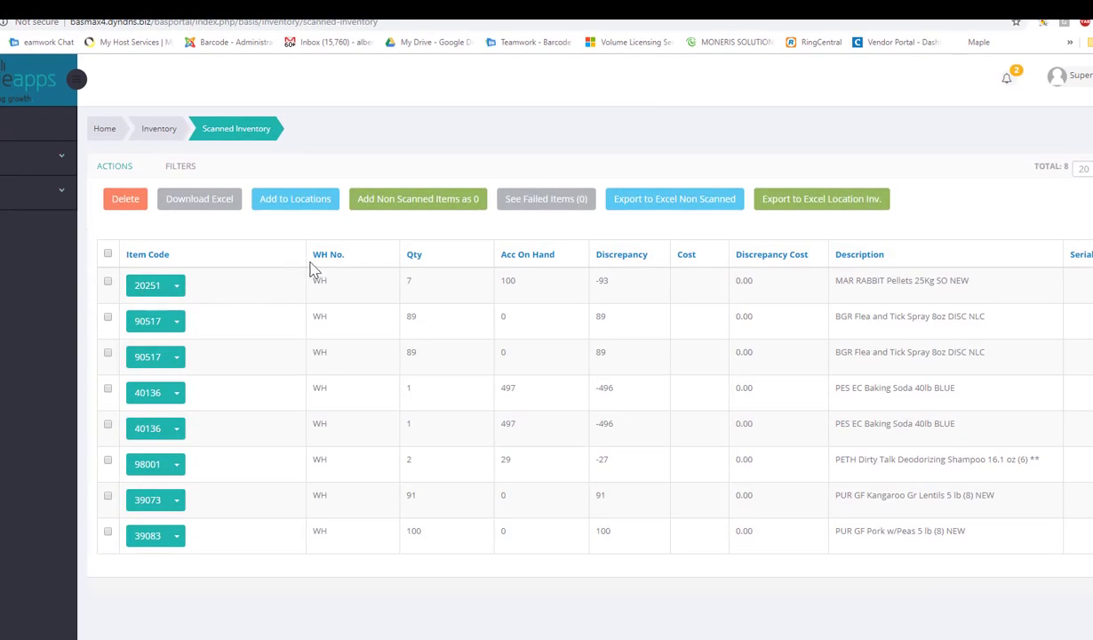
- Select all scanned inventory records in the portal and delete the selected ones
{"action": "left_click", "coordinate": [108, 254]}
{"action": "left_click", "coordinate": [123, 200]}
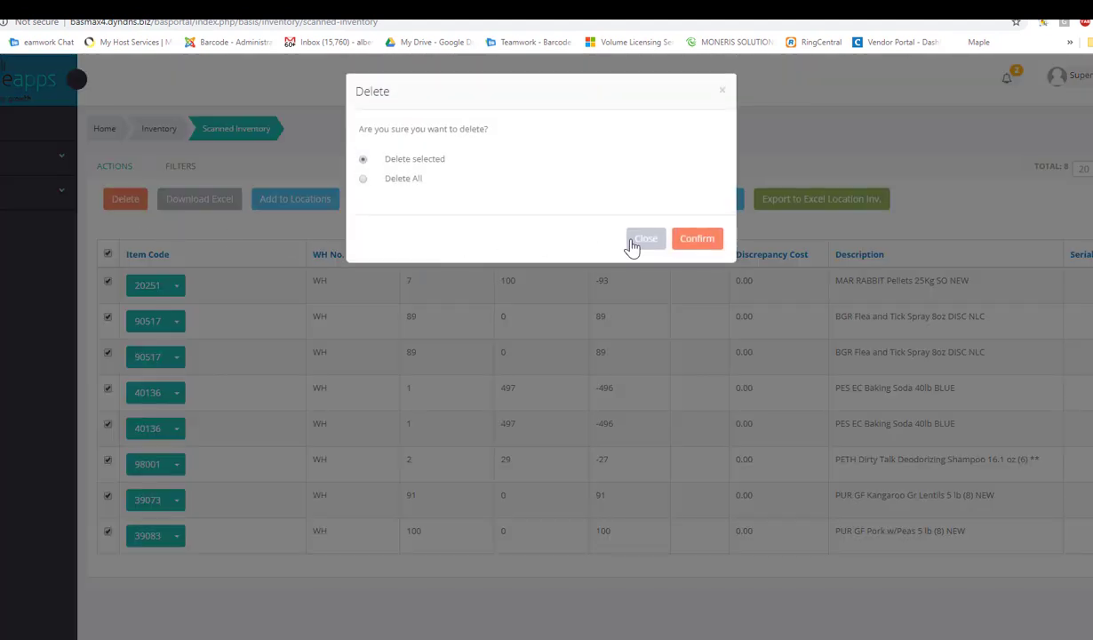
{"action": "left_click", "coordinate": [693, 240]}
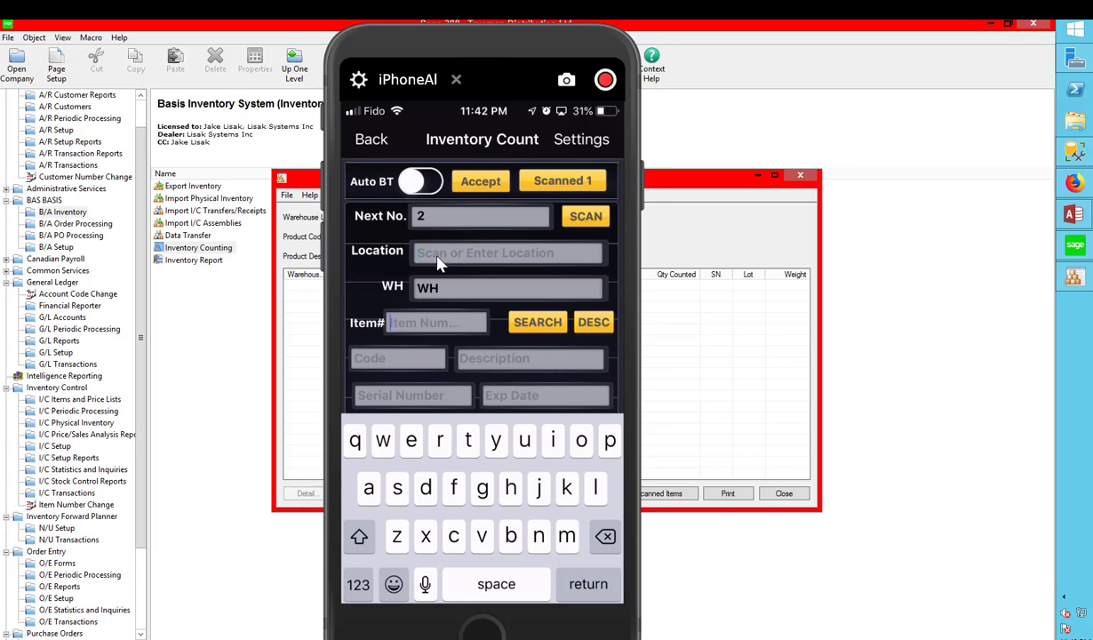
- Record item 20251 in the phone's inventory count for warehouse WH with lot number Feb20 and a quantity of 52
{"action": "type", "text": "2"}
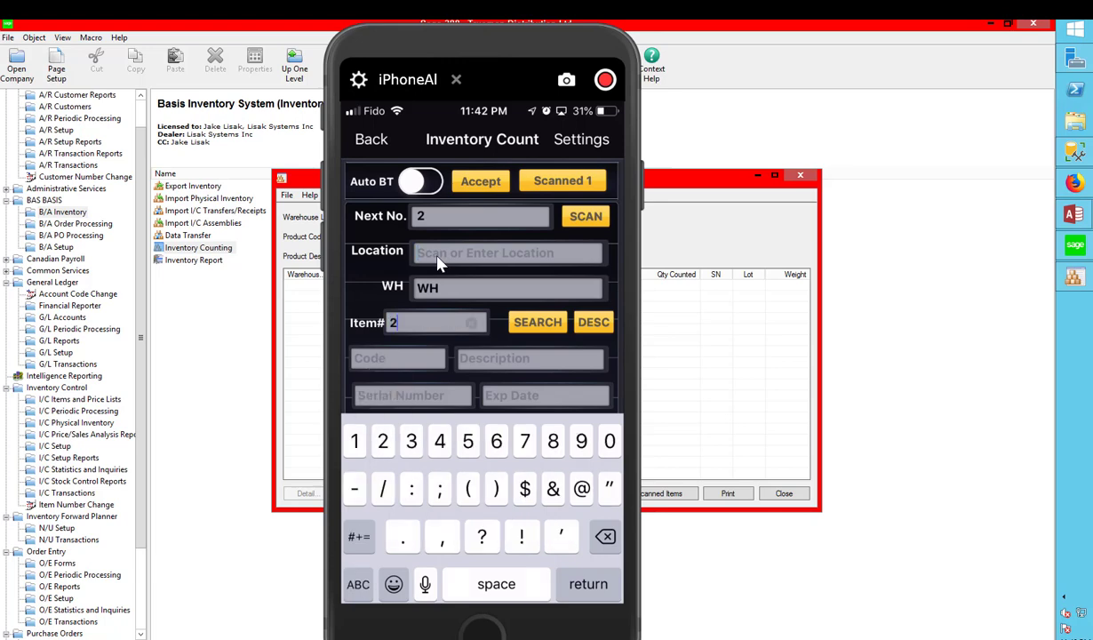
{"action": "type", "text": "0251"}
{"action": "key", "text": "Return"}
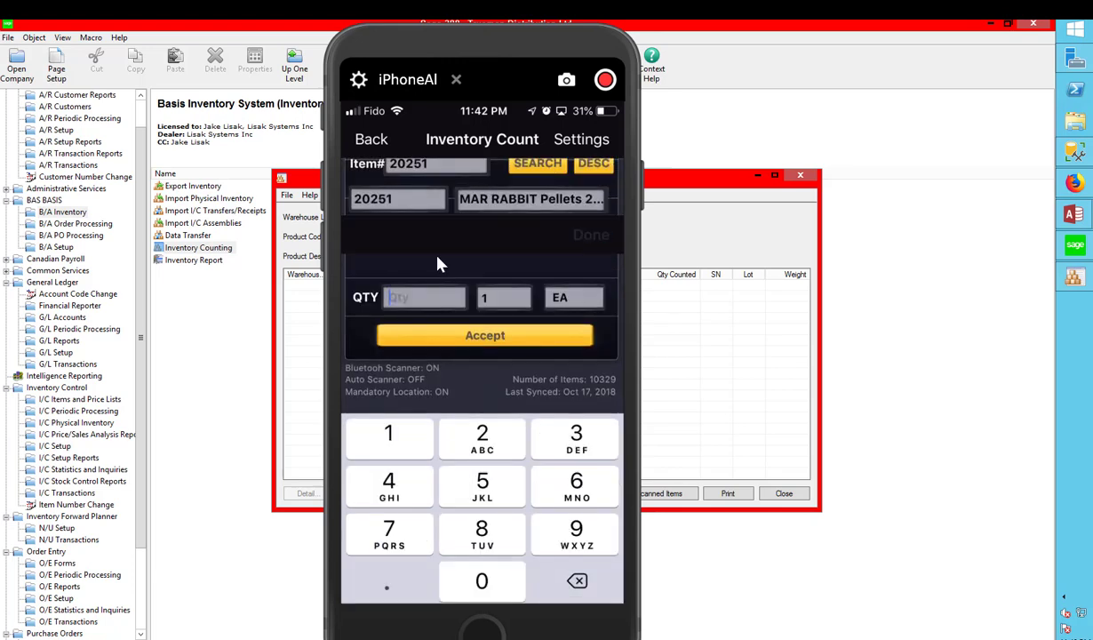
{"action": "left_click", "coordinate": [437, 258]}
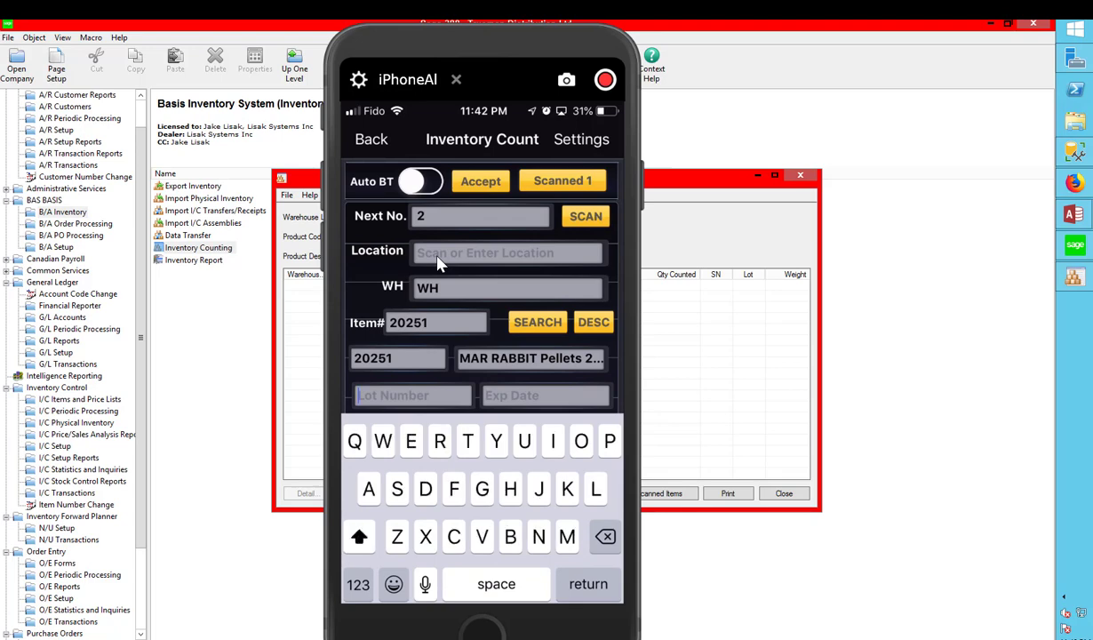
{"action": "type", "text": "Feb"}
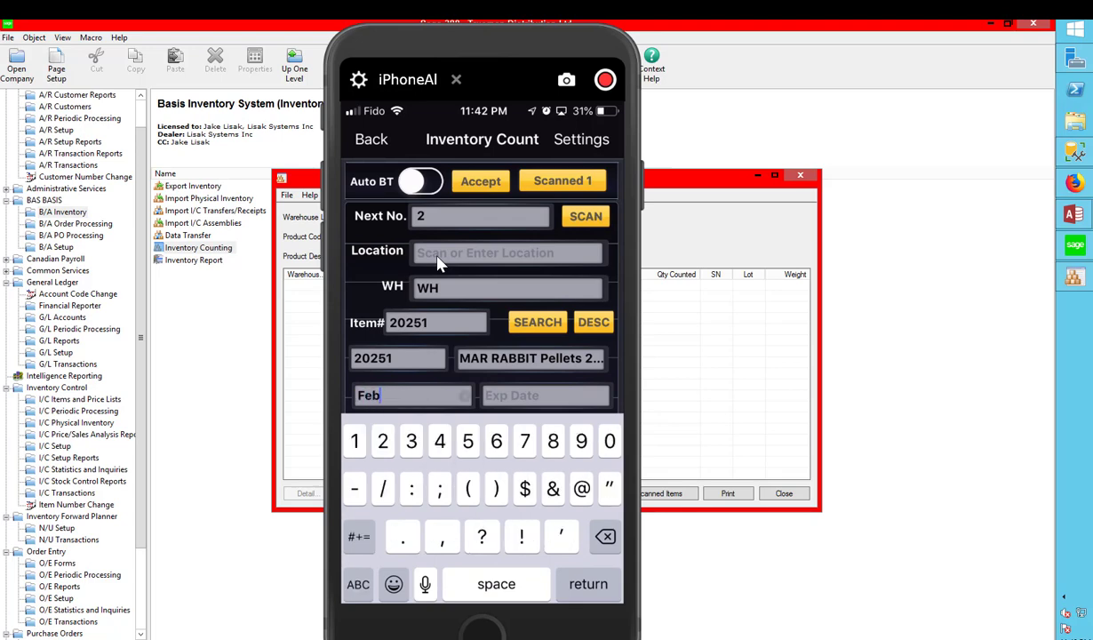
{"action": "type", "text": "20"}
{"action": "left_click", "coordinate": [438, 257]}
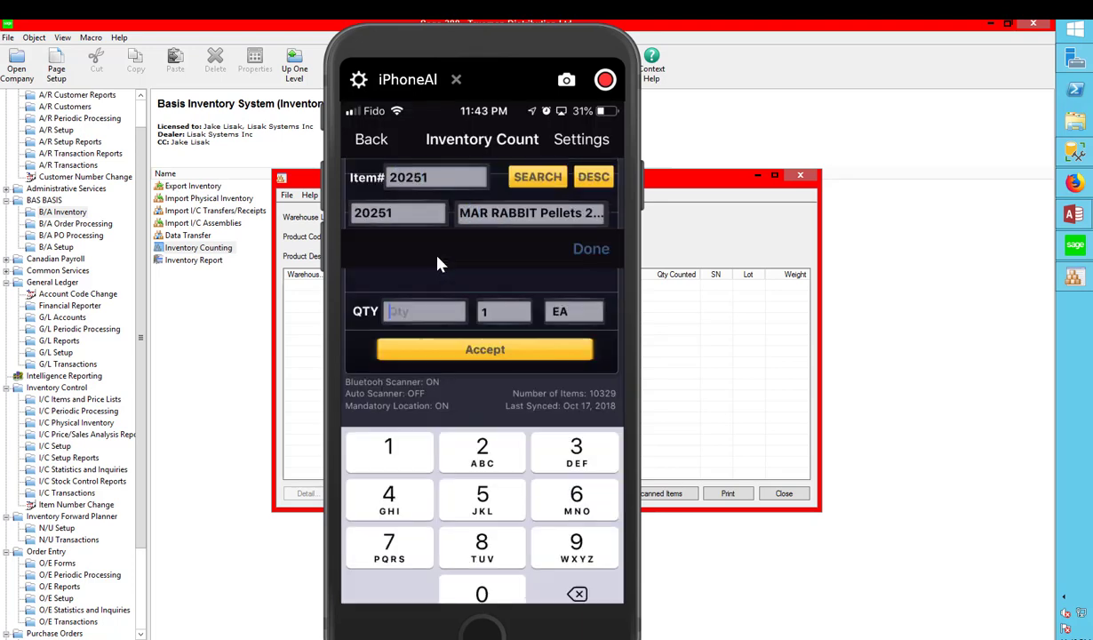
{"action": "type", "text": "52"}
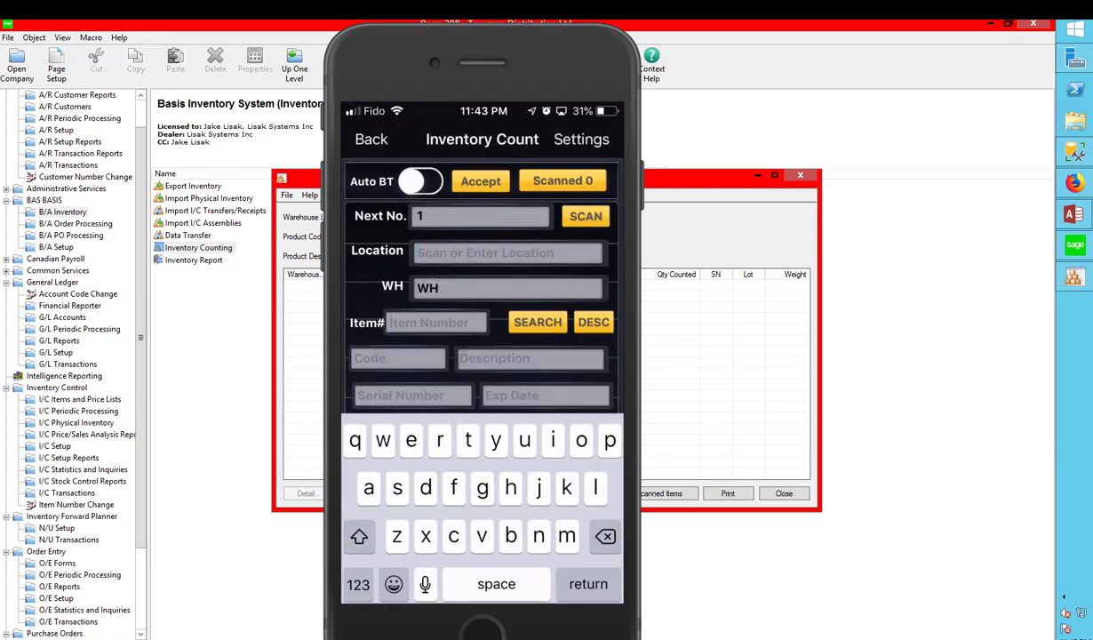
- Bring the BASIS web portal back in the browser, maximize its window and open the inventory pages to check the scanned records
{"action": "left_click_drag", "start_coordinate": [2, 400], "coordinate": [409, 165]}
{"action": "left_click_drag", "start_coordinate": [417, 76], "coordinate": [0, 276]}
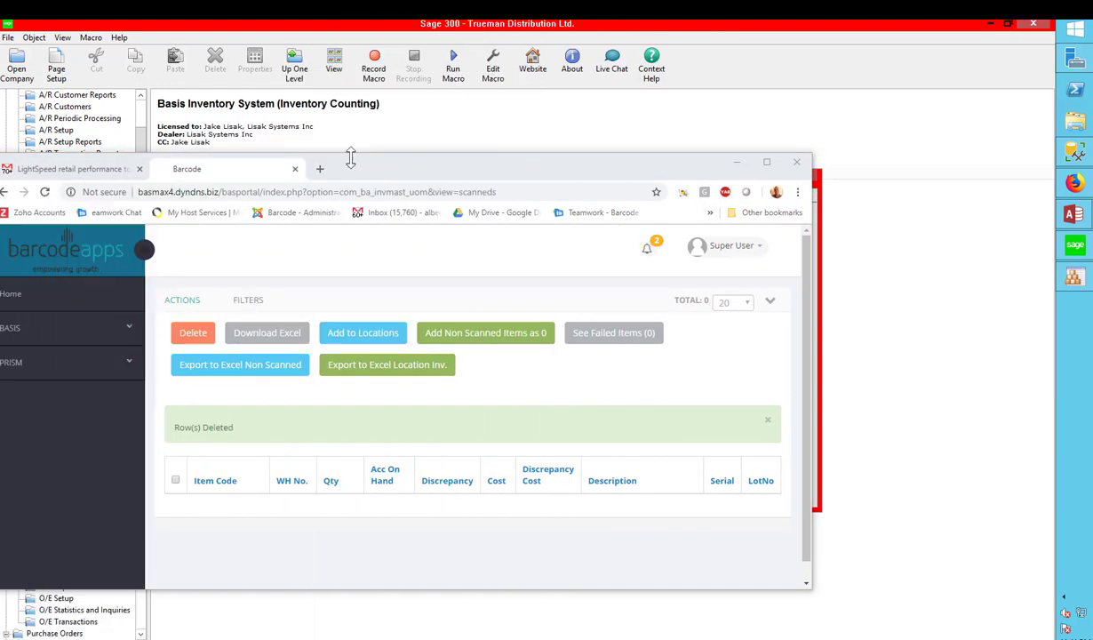
{"action": "left_click", "coordinate": [766, 161]}
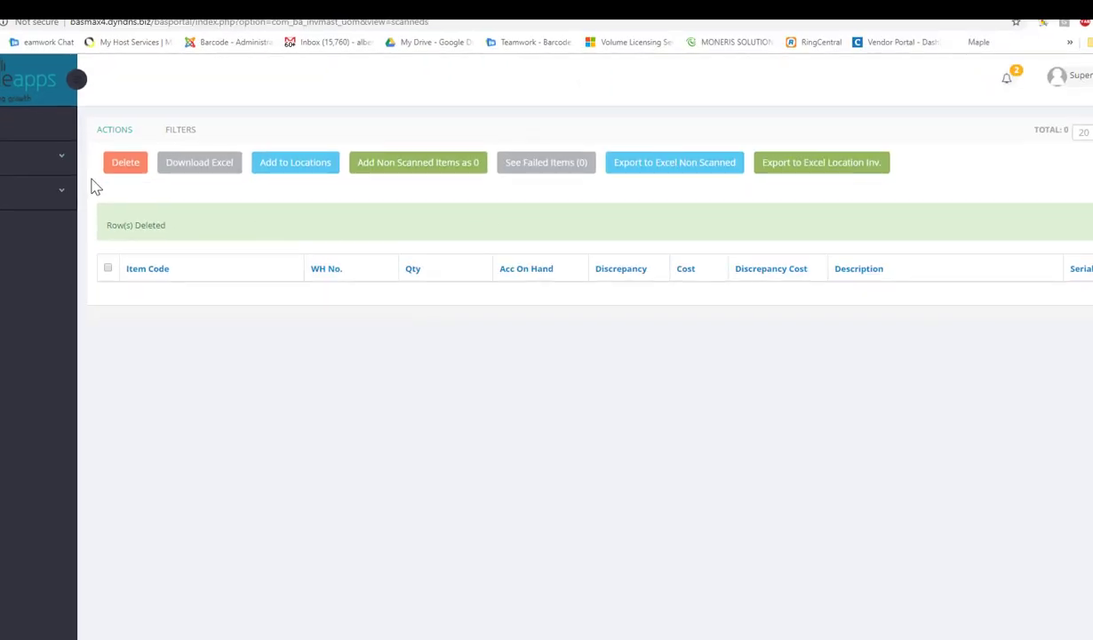
{"action": "left_click", "coordinate": [36, 168]}
{"action": "left_click", "coordinate": [30, 194]}
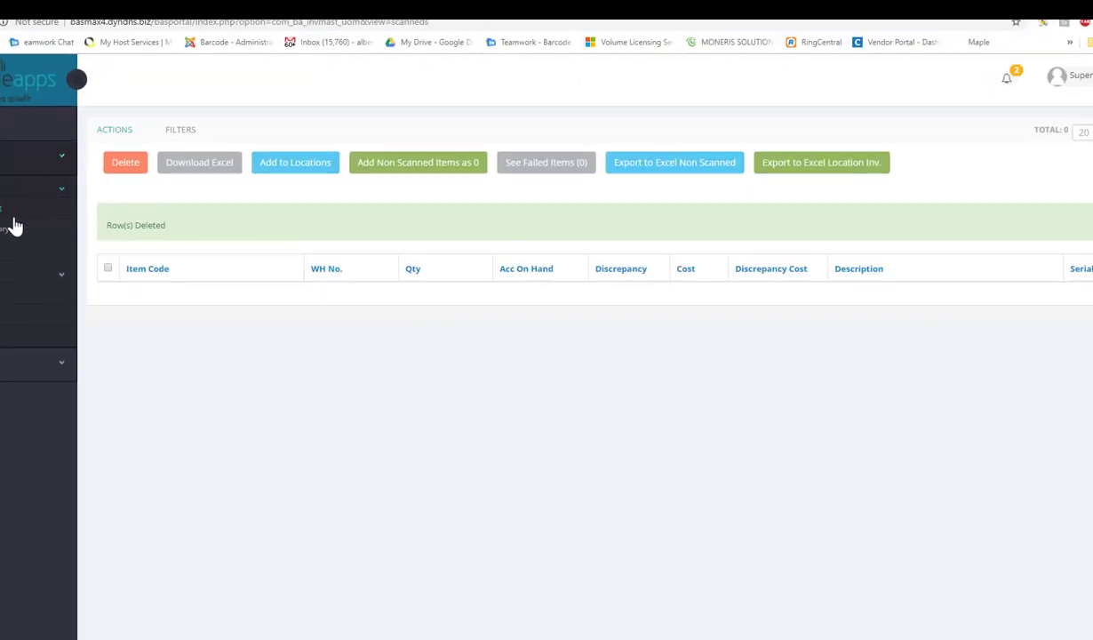
{"action": "left_click", "coordinate": [4, 233]}
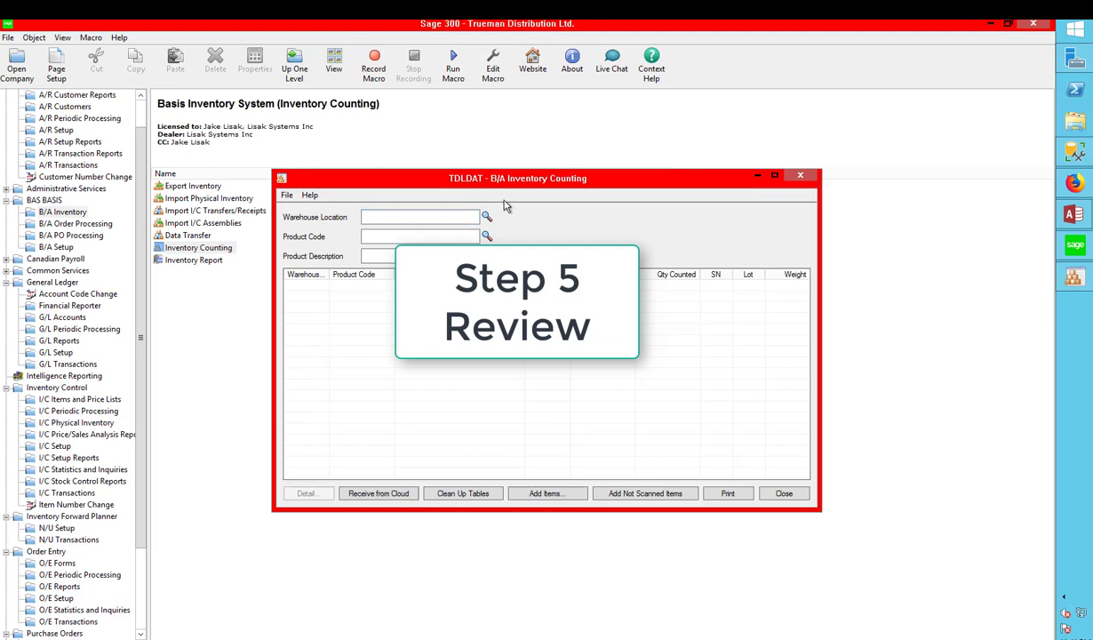
- Receive the scanned counts from the cloud into B/A Inventory Counting in Sage 300
{"action": "left_click_drag", "start_coordinate": [520, 178], "coordinate": [542, 163]}
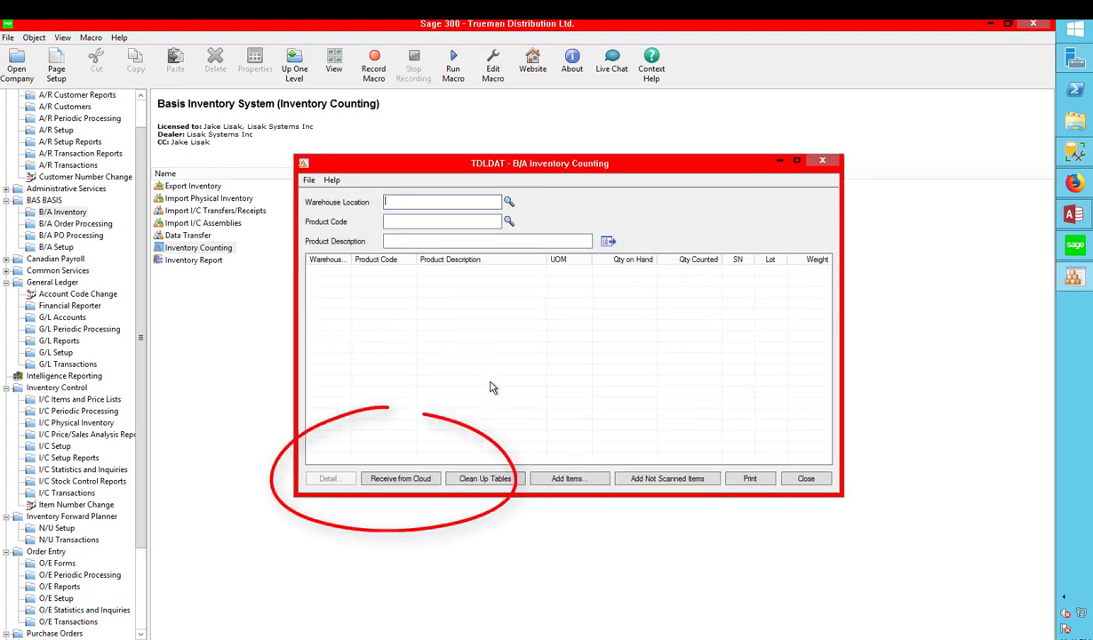
{"action": "left_click", "coordinate": [400, 478]}
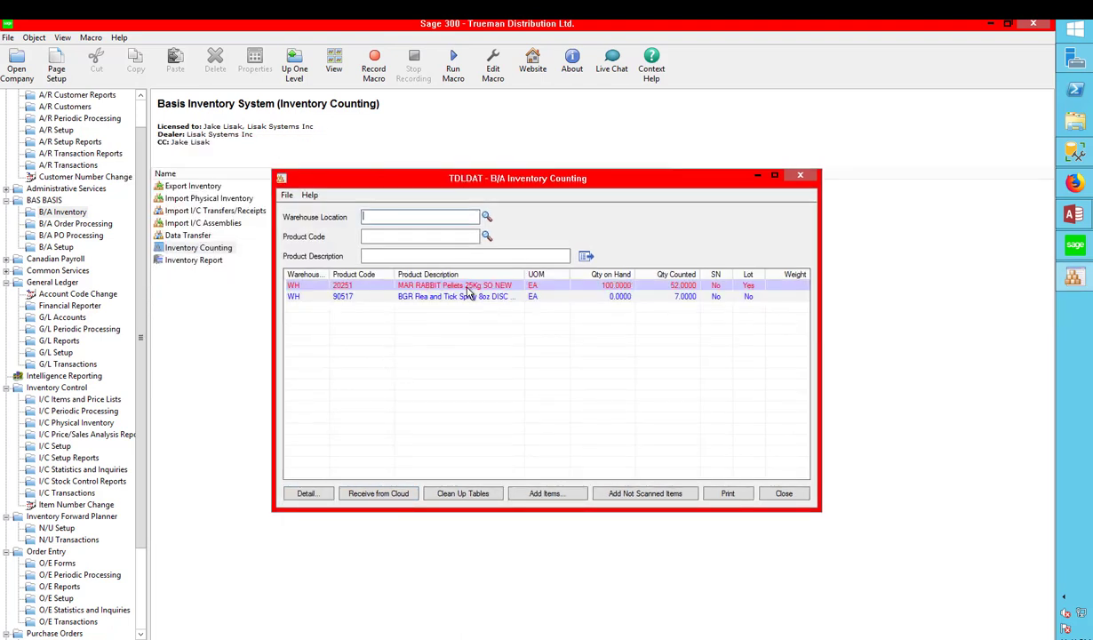
- Inspect the location and lot details of counted items 90517 and 20251, closing each detail window
{"action": "left_click", "coordinate": [497, 298]}
{"action": "double_click", "coordinate": [498, 300]}
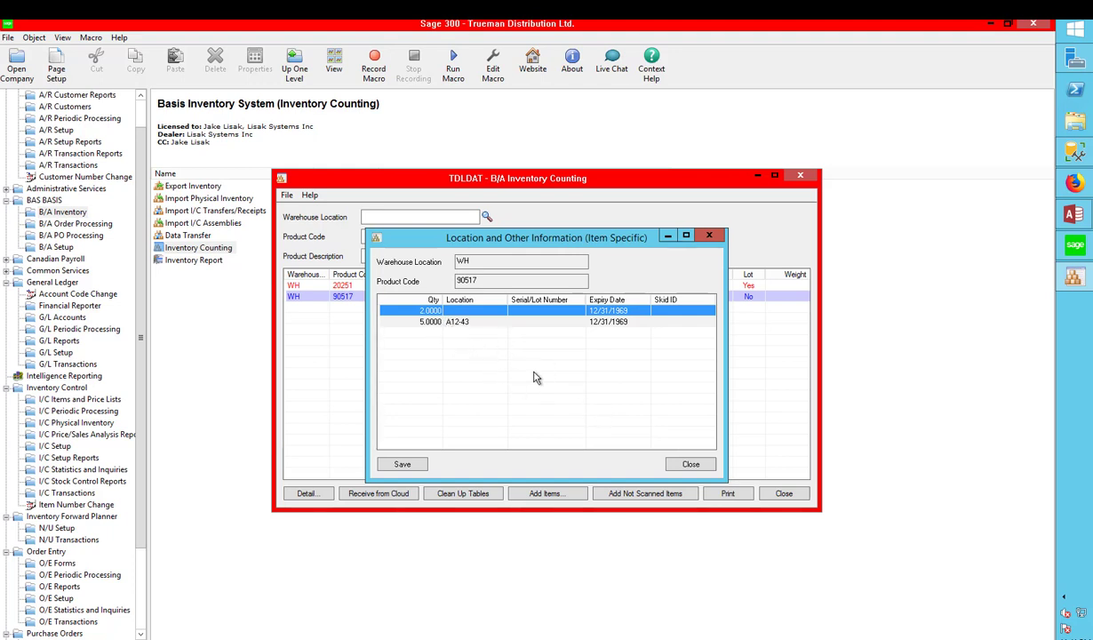
{"action": "left_click", "coordinate": [691, 466]}
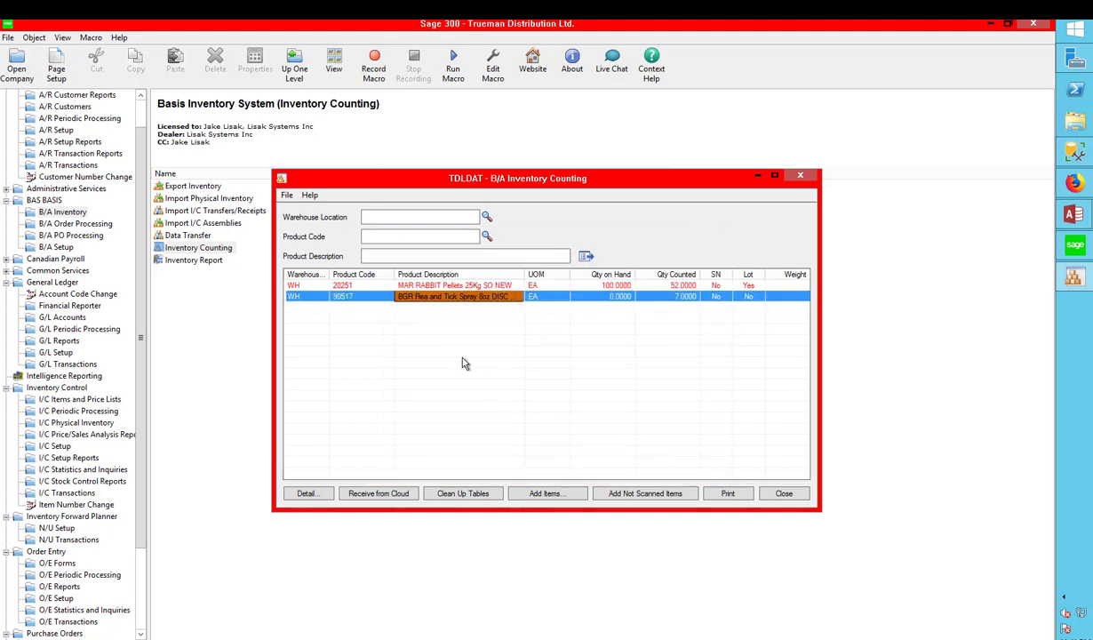
{"action": "left_click", "coordinate": [435, 285]}
{"action": "double_click", "coordinate": [459, 289]}
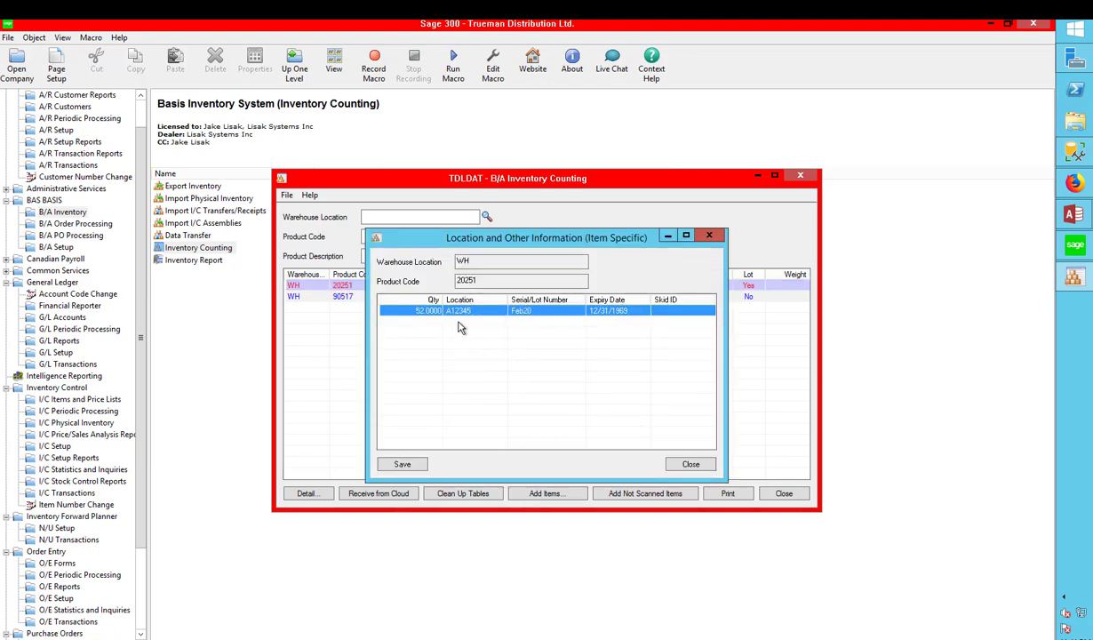
{"action": "left_click", "coordinate": [668, 458]}
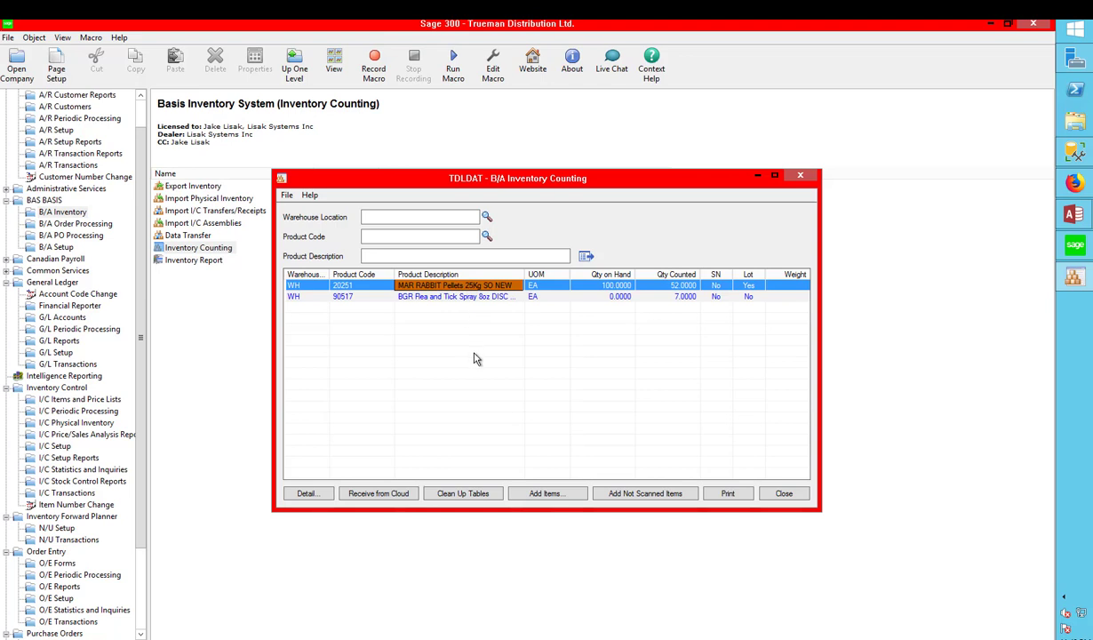
- Open the B/A Inventory Report, set the report type to Not Scanned Items, and close it without printing
{"action": "left_click", "coordinate": [724, 495]}
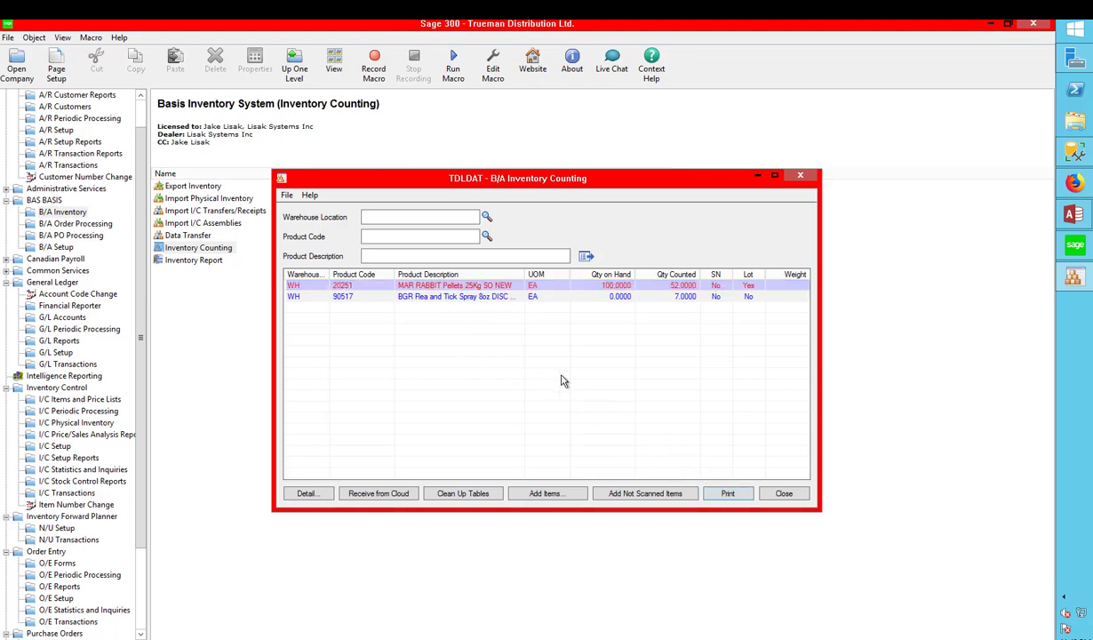
{"action": "left_click", "coordinate": [575, 315]}
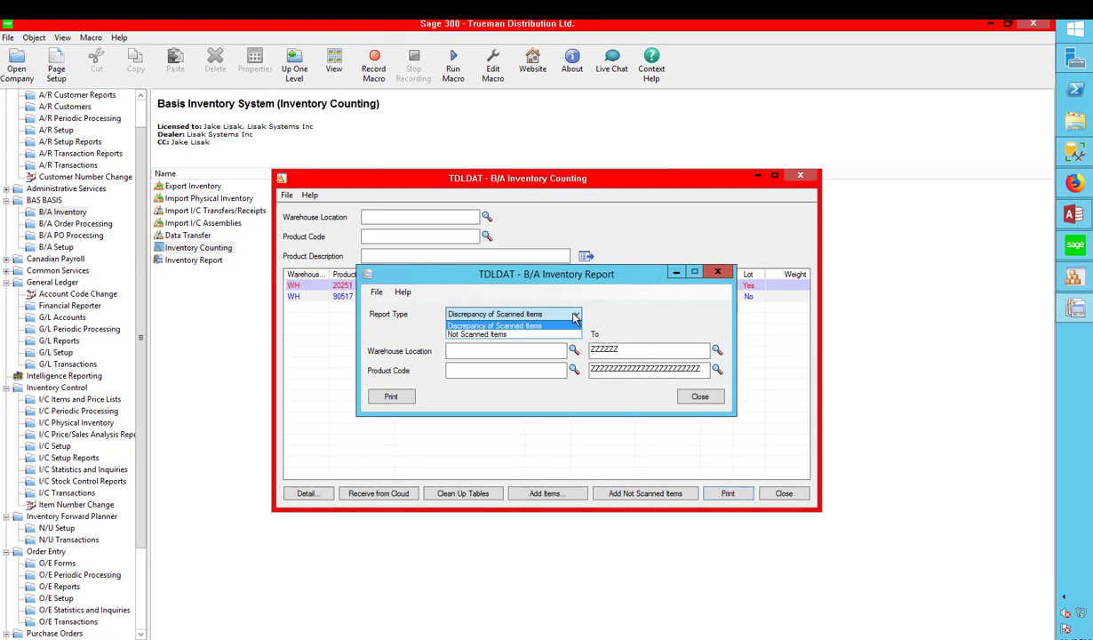
{"action": "left_click", "coordinate": [507, 334]}
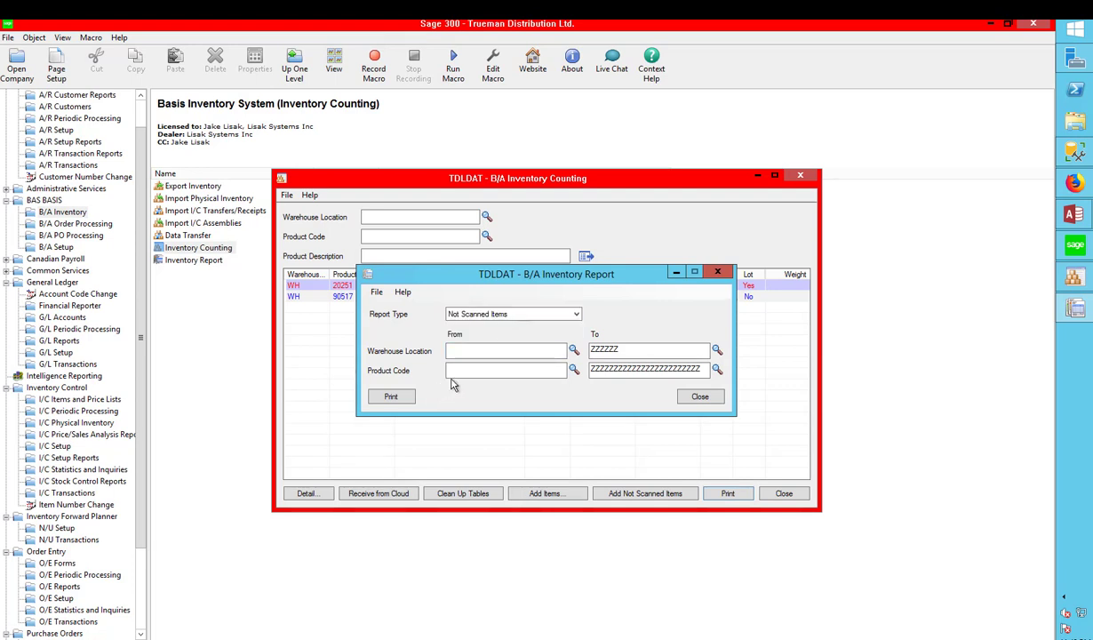
{"action": "left_click", "coordinate": [717, 271]}
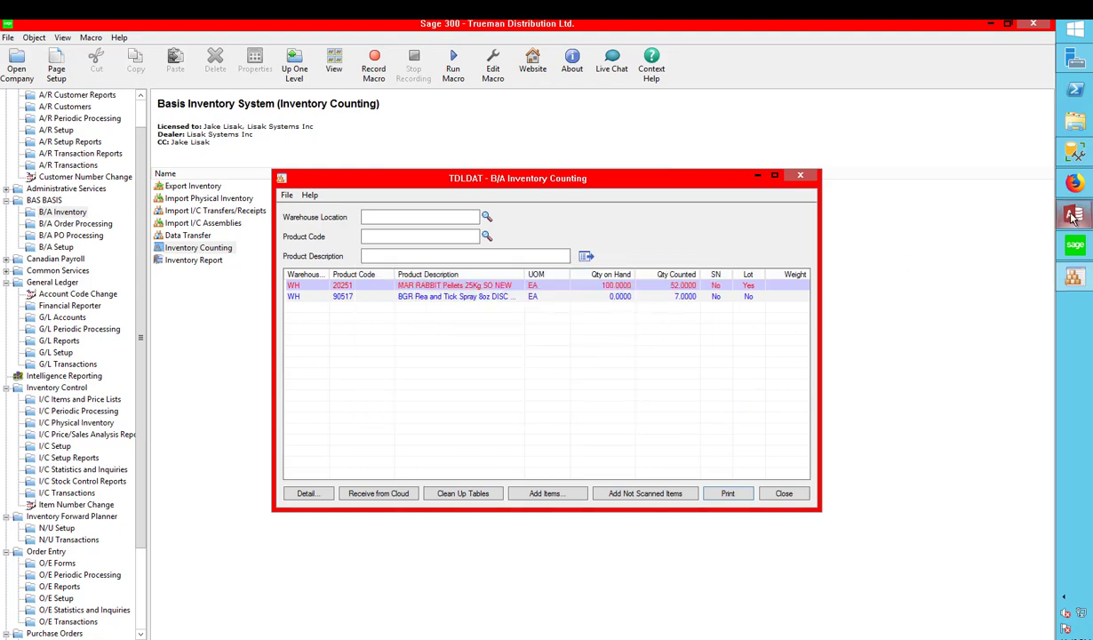
- Compare on-hand and counted quantities for items 1110310 and 20984, and inspect the location details of item 1110310
{"action": "mouse_move", "coordinate": [1073, 217]}
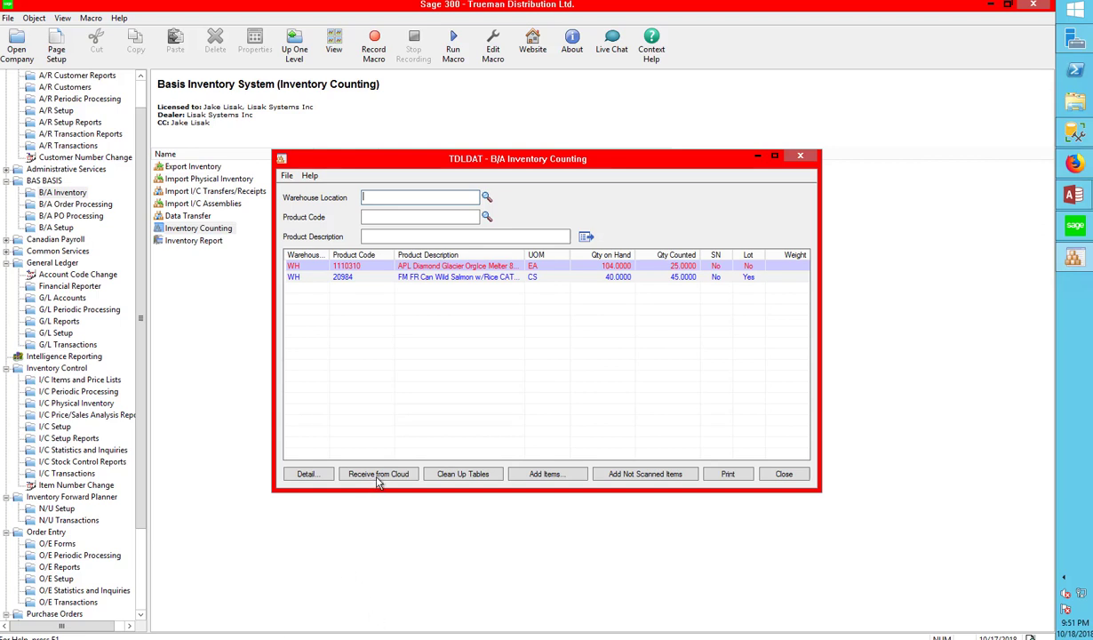
{"action": "left_click", "coordinate": [449, 278]}
{"action": "left_click", "coordinate": [444, 266]}
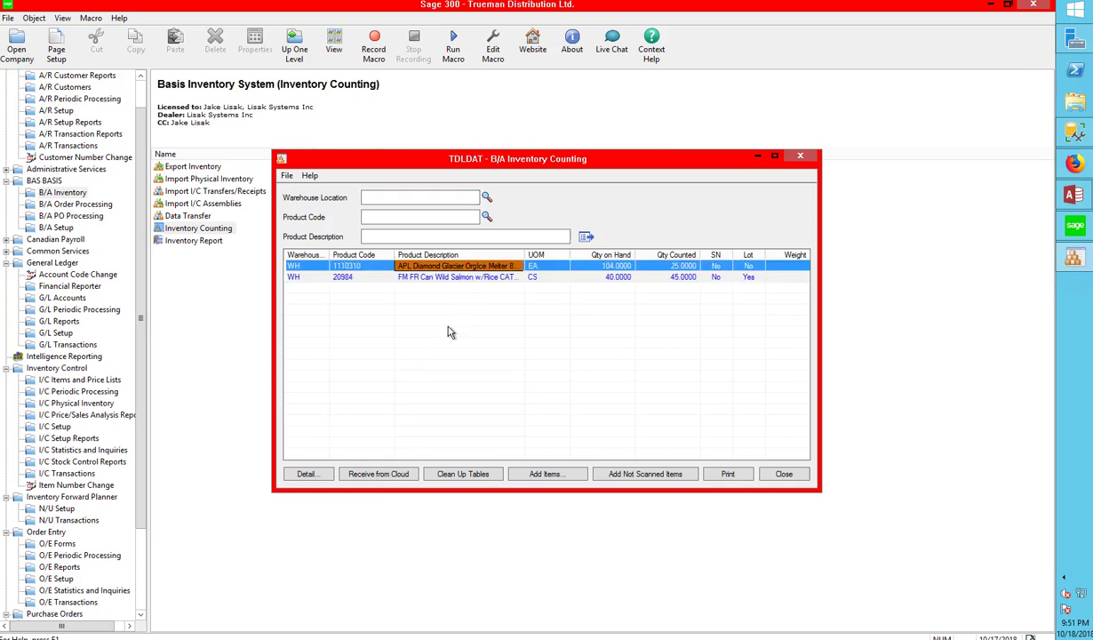
{"action": "left_click", "coordinate": [410, 276]}
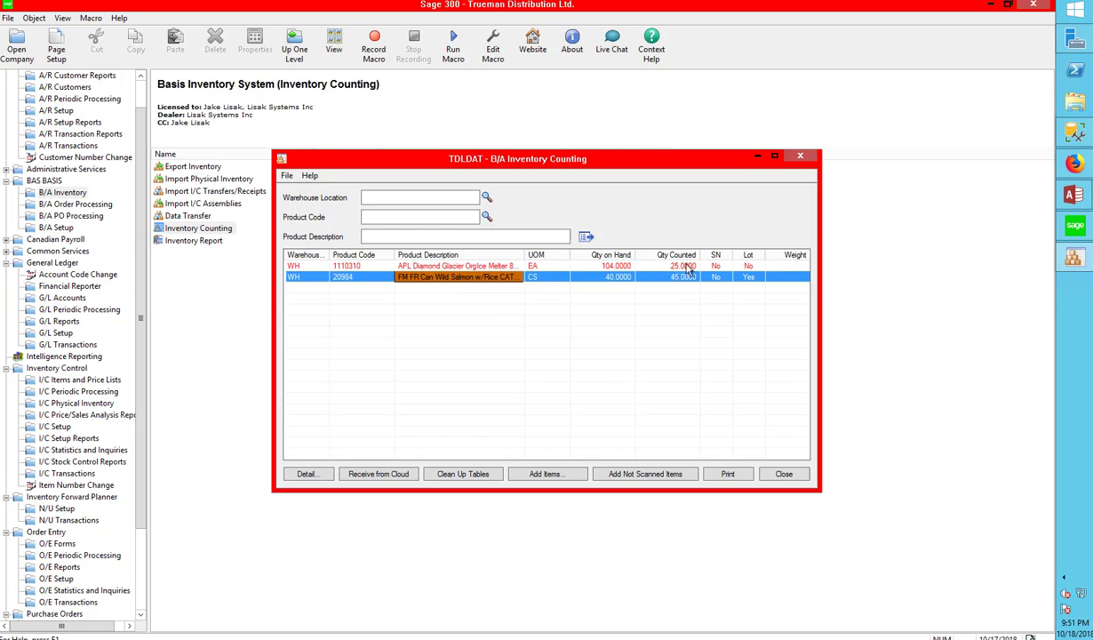
{"action": "left_click", "coordinate": [534, 267]}
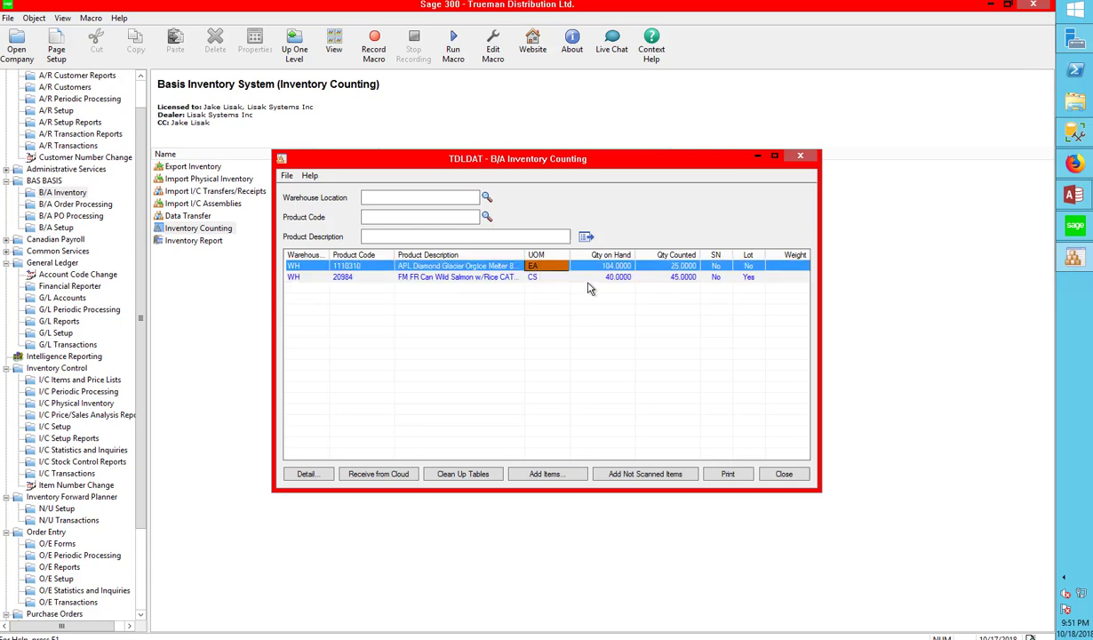
{"action": "left_click", "coordinate": [478, 277]}
{"action": "double_click", "coordinate": [461, 265]}
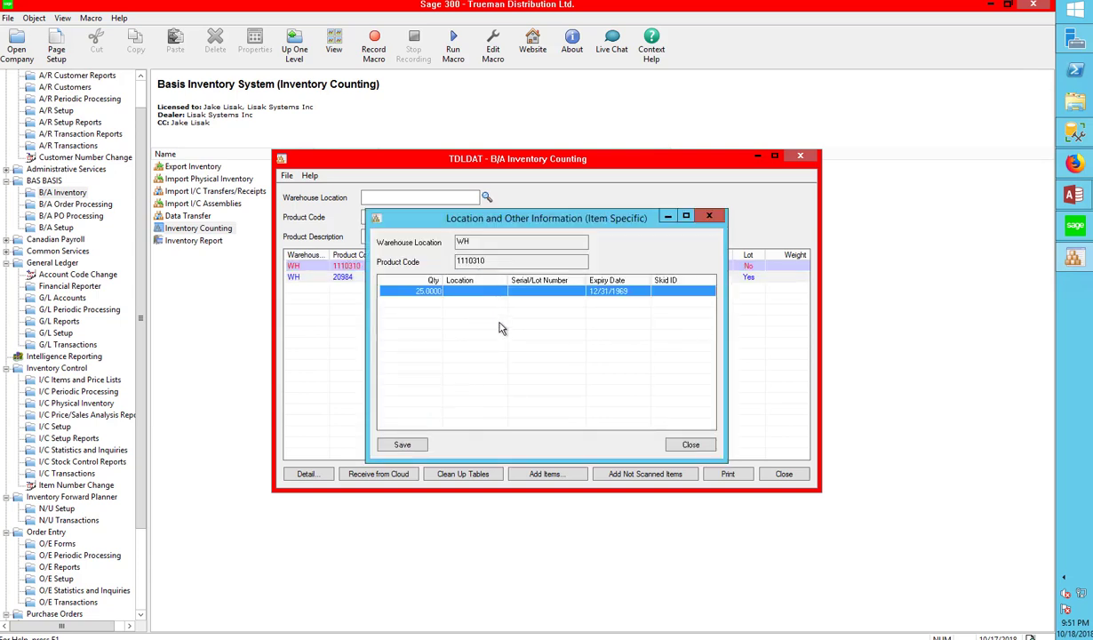
{"action": "left_click", "coordinate": [709, 215]}
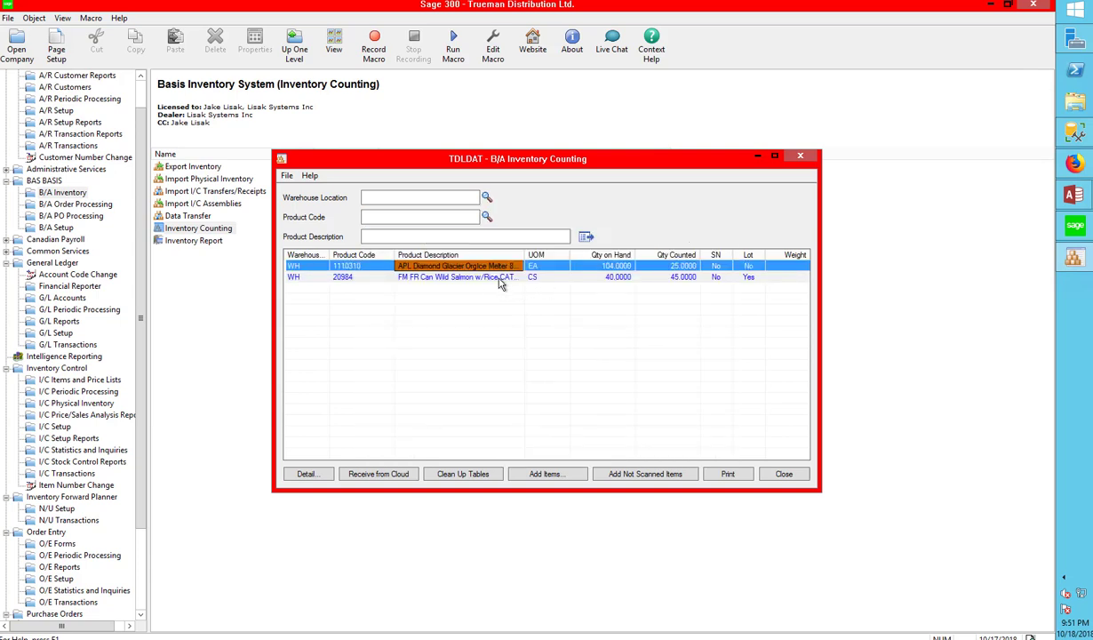
- Inspect the location and lot details of counted item 20984 and close the detail window
{"action": "left_click", "coordinate": [385, 282]}
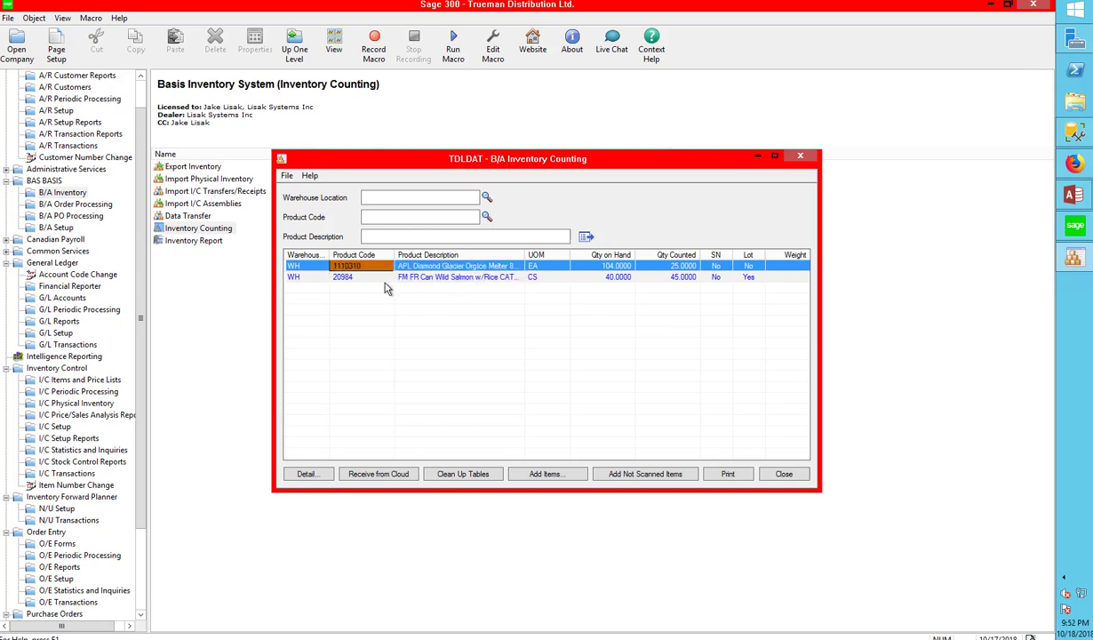
{"action": "double_click", "coordinate": [465, 277]}
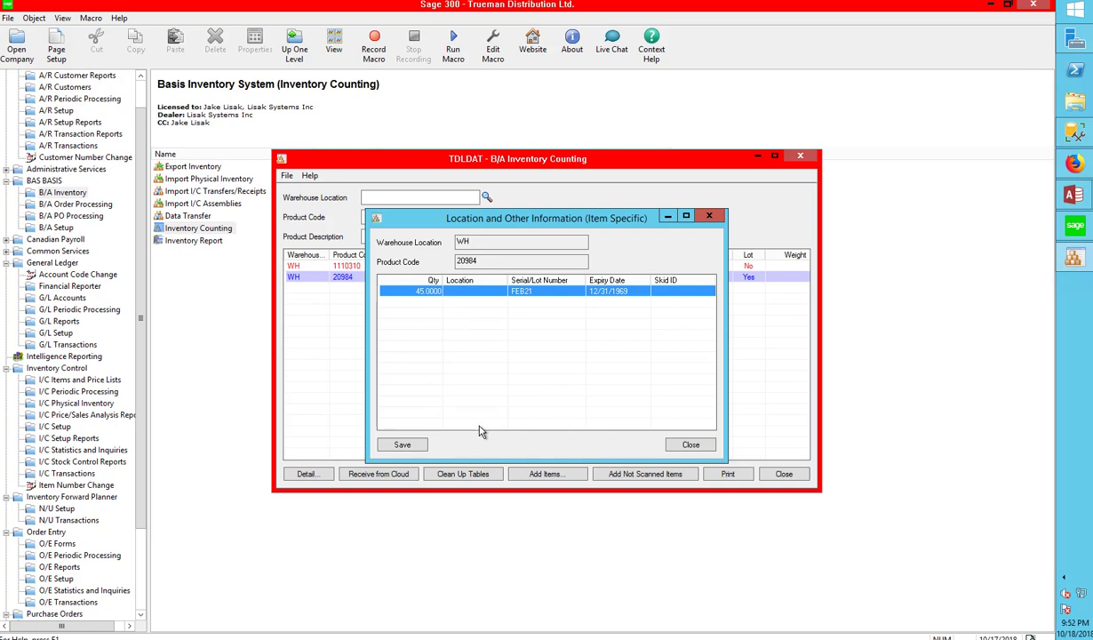
{"action": "left_click", "coordinate": [690, 443]}
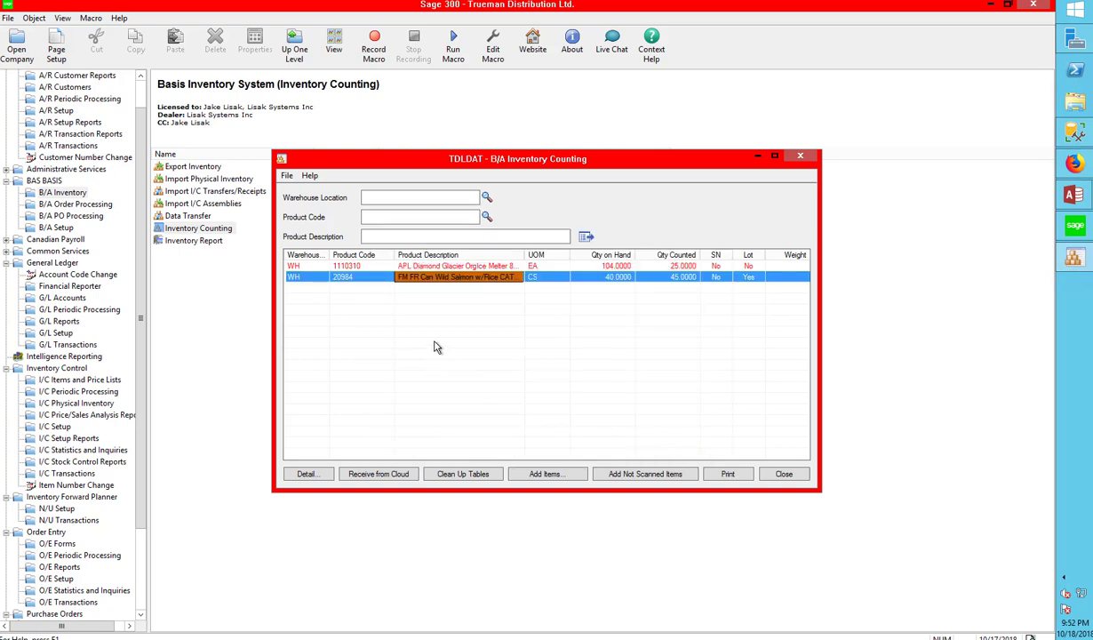
- Review the rows for items 1110310 and 20984, and view the Add Items form without adding anything
{"action": "left_click", "coordinate": [414, 266]}
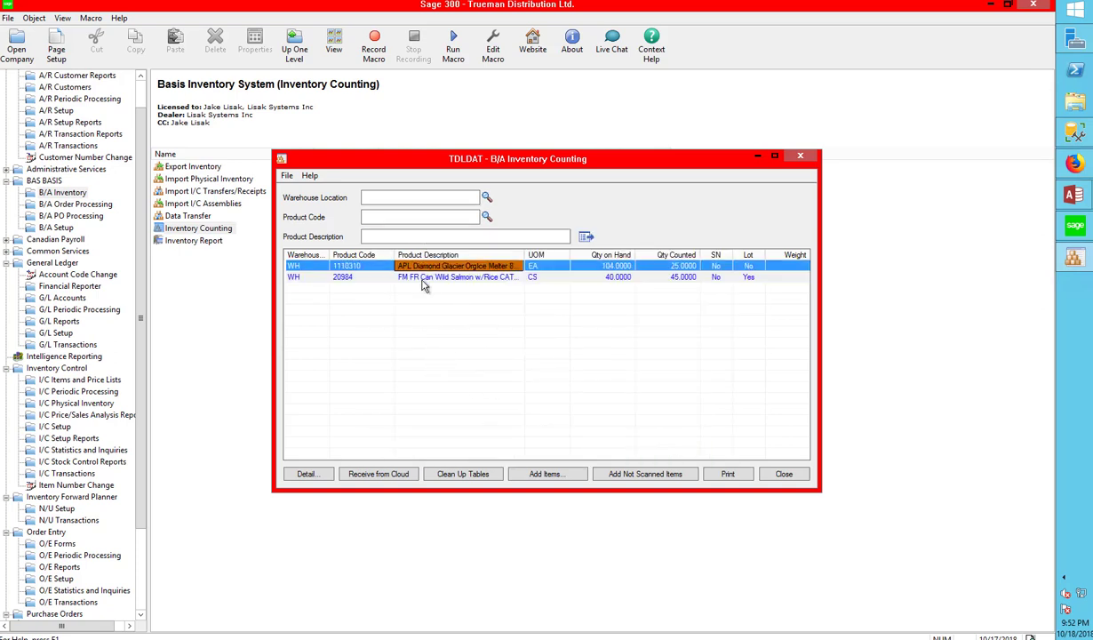
{"action": "left_click", "coordinate": [413, 278]}
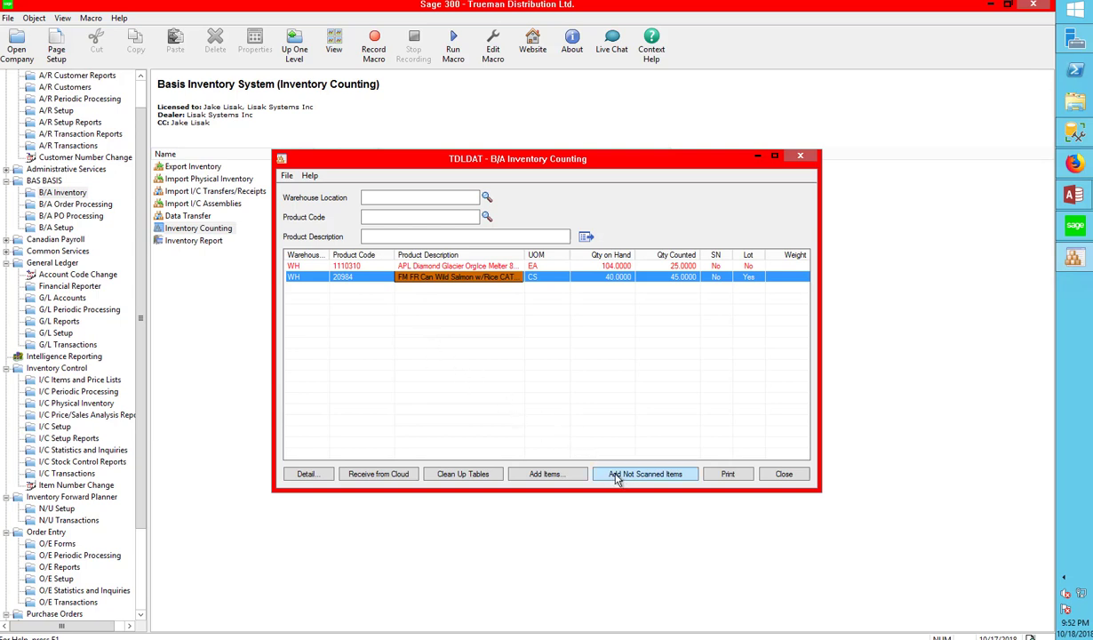
{"action": "left_click", "coordinate": [549, 476]}
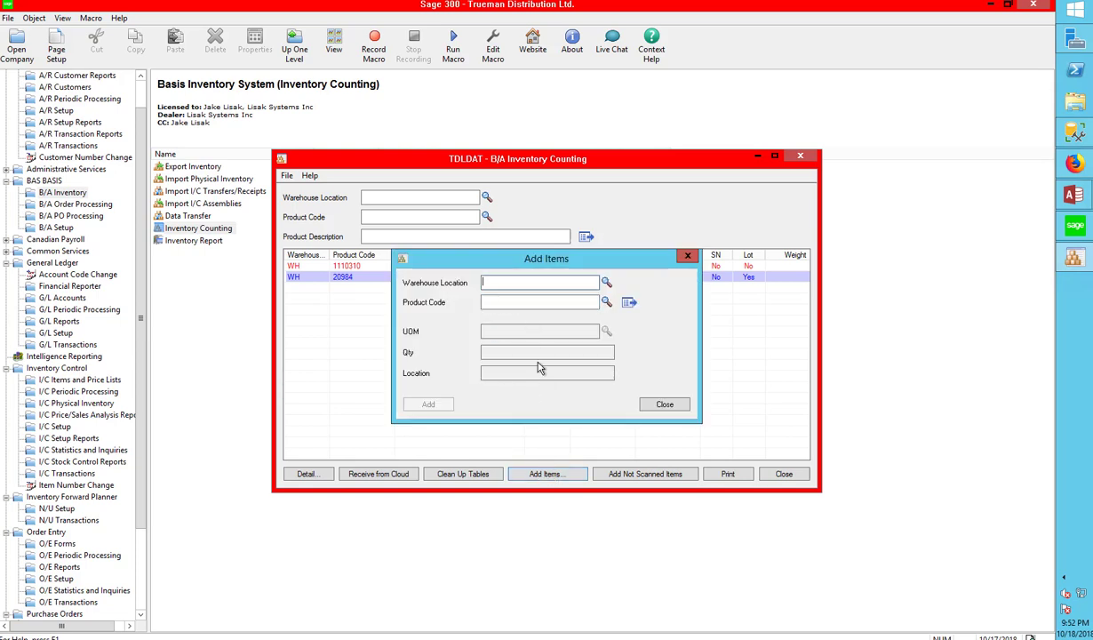
{"action": "left_click", "coordinate": [666, 405]}
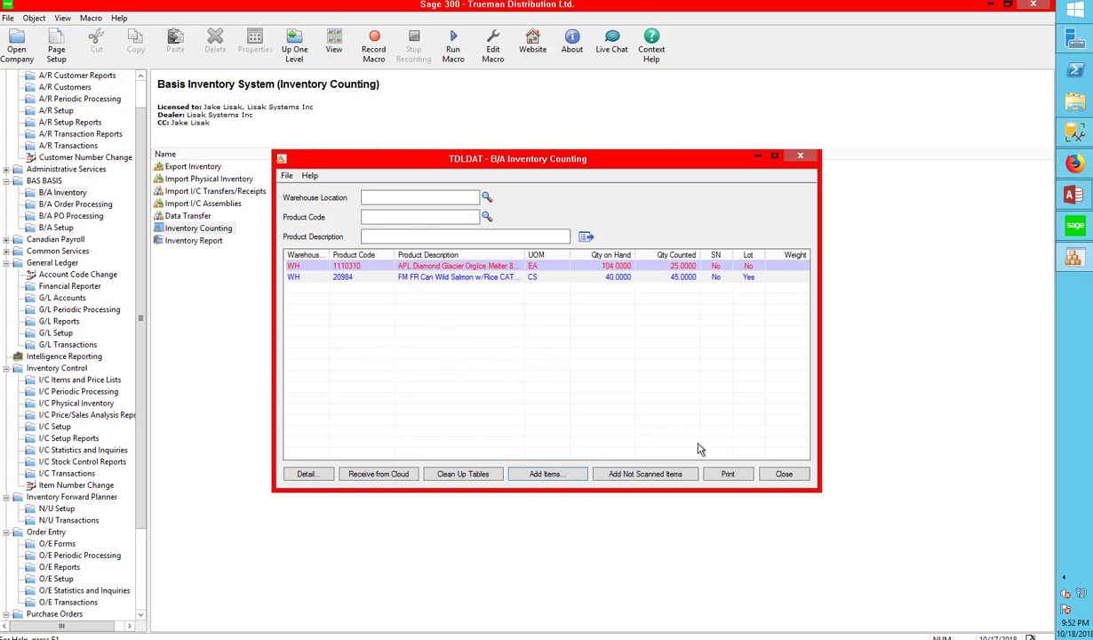
- Close the counting window, open Import Physical Inventory, and try to import the counted quantities for location WH
{"action": "left_click", "coordinate": [772, 473]}
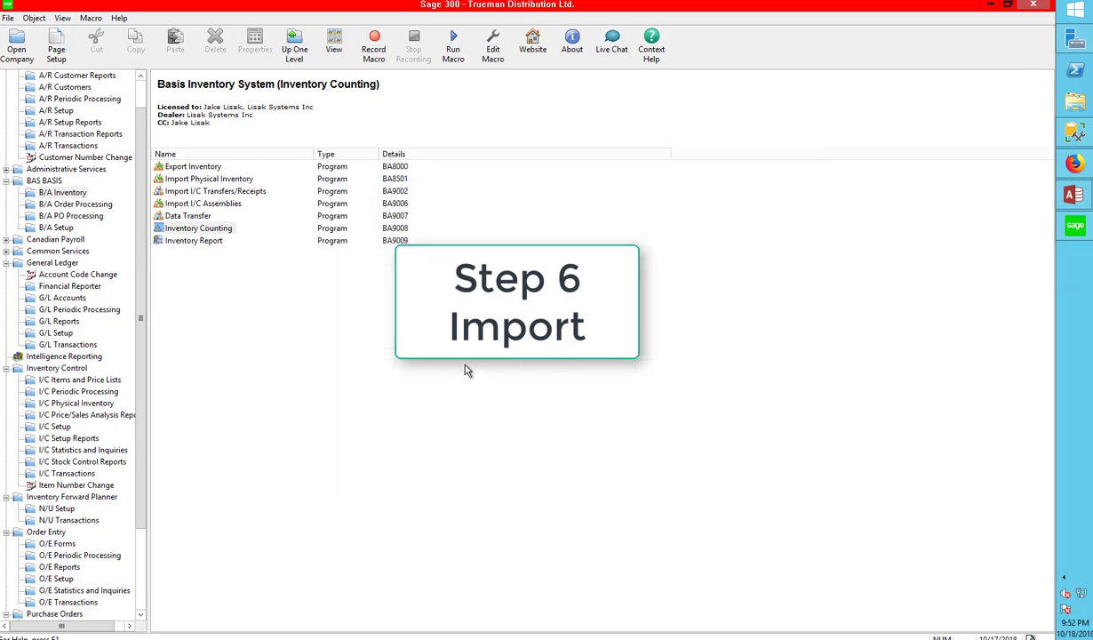
{"action": "left_click", "coordinate": [202, 181]}
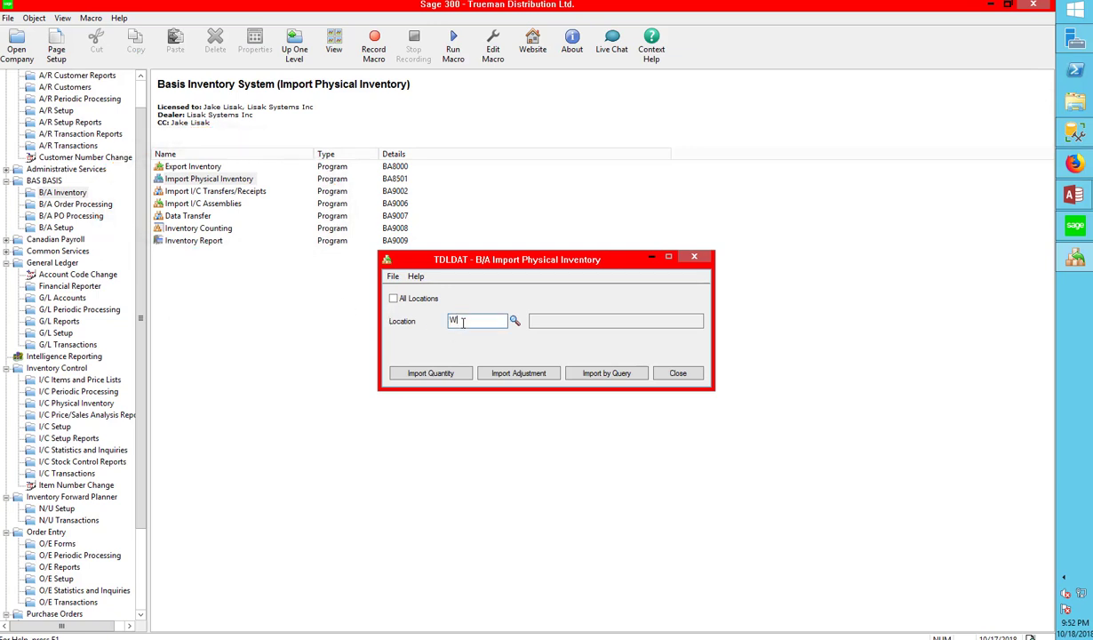
{"action": "type", "text": "H"}
{"action": "left_click", "coordinate": [428, 374]}
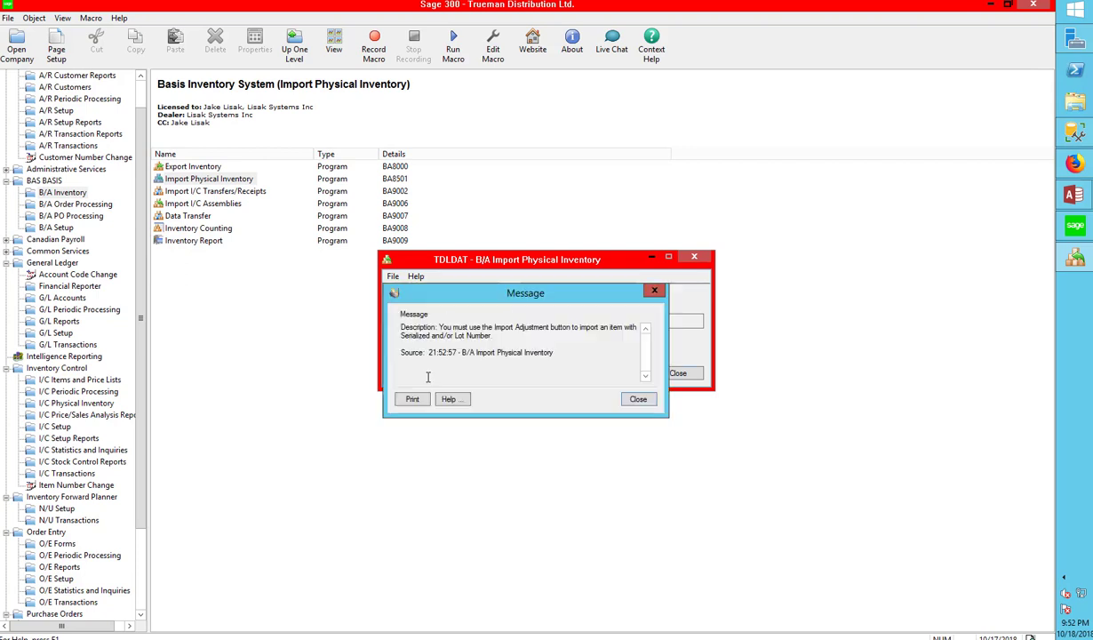
{"action": "left_click_drag", "start_coordinate": [486, 295], "coordinate": [516, 401]}
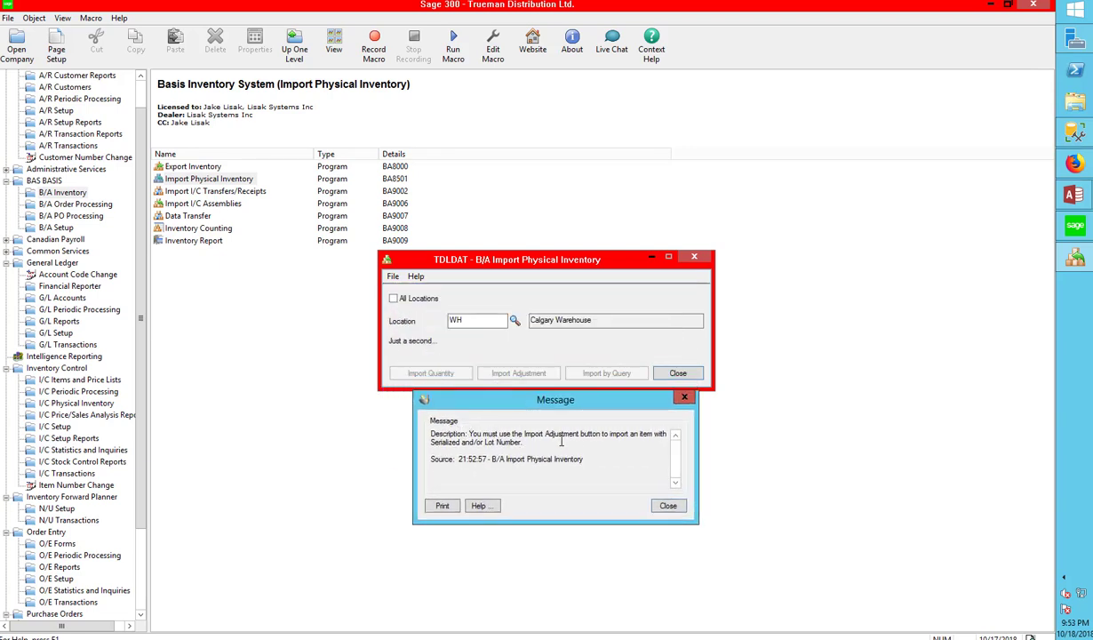
{"action": "left_click", "coordinate": [660, 505]}
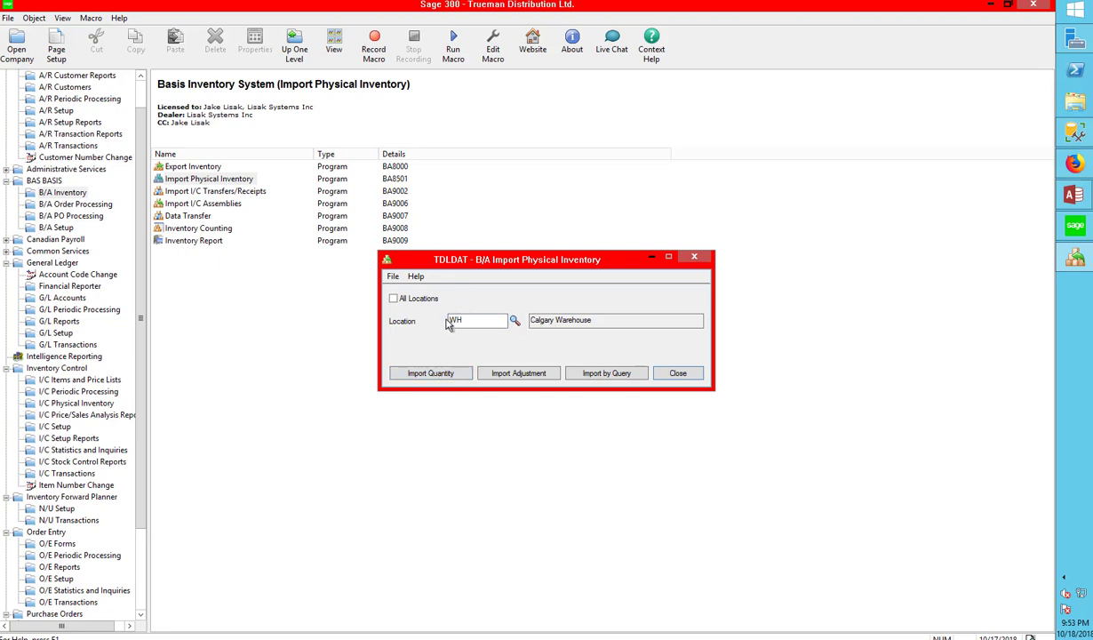
- Import the WH counts as an inventory adjustment, copy the adjustment number, and close the import window
{"action": "left_click", "coordinate": [518, 374]}
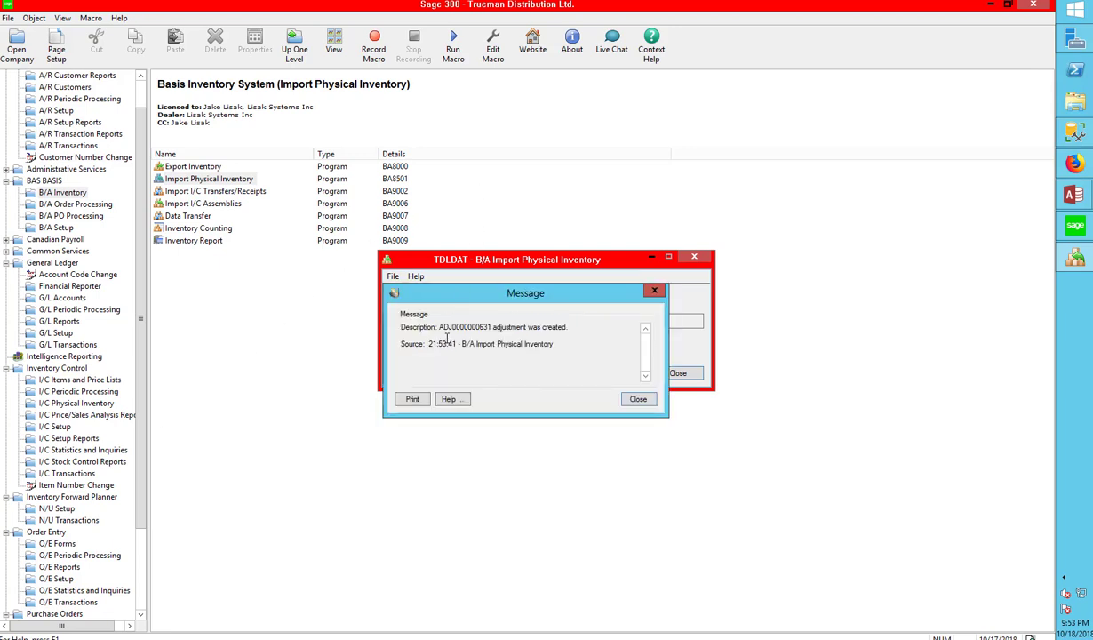
{"action": "double_click", "coordinate": [462, 327]}
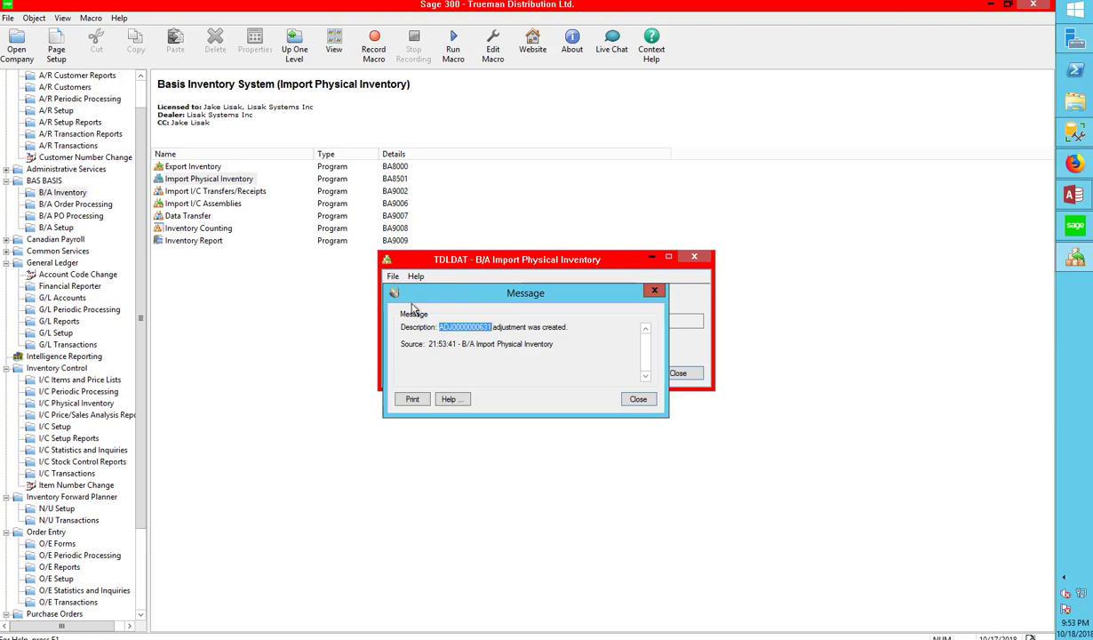
{"action": "left_click", "coordinate": [636, 400]}
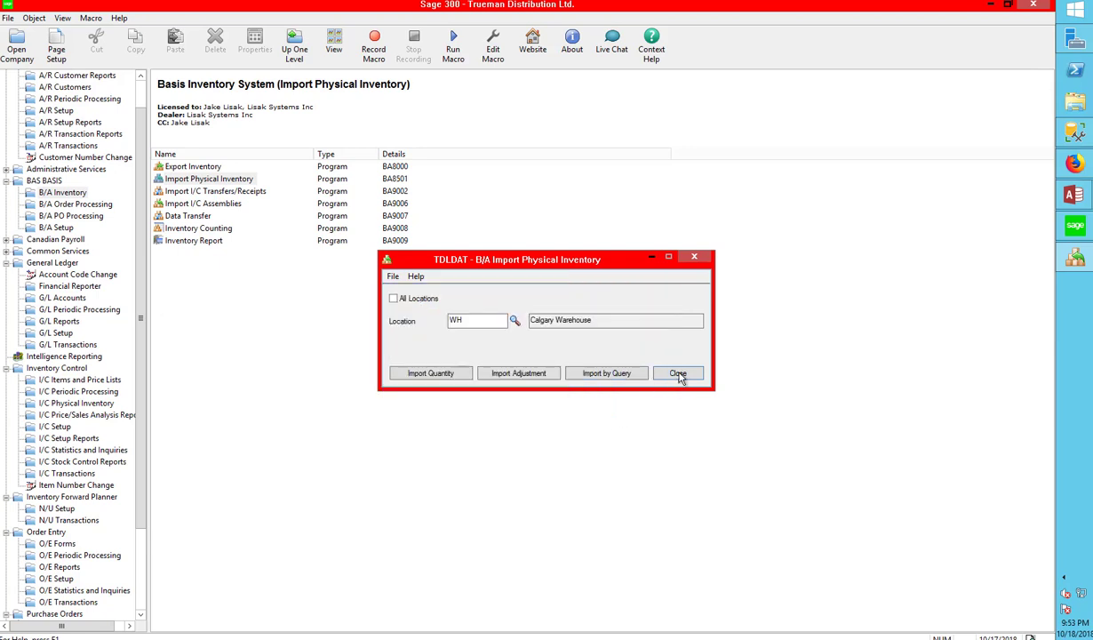
{"action": "left_click", "coordinate": [658, 371]}
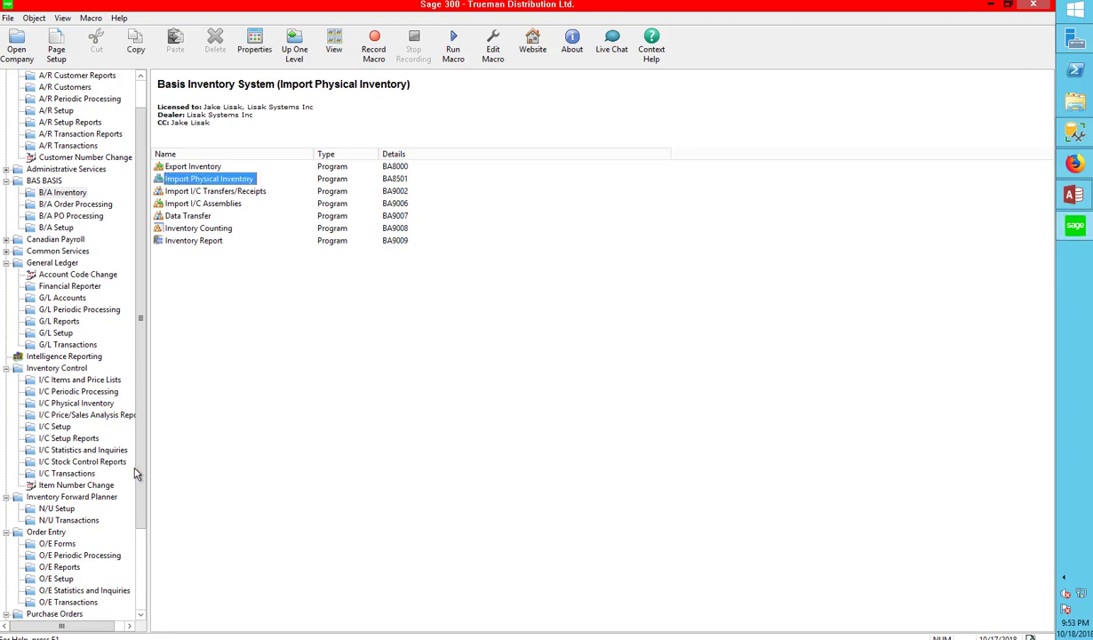
{"action": "left_click", "coordinate": [82, 473]}
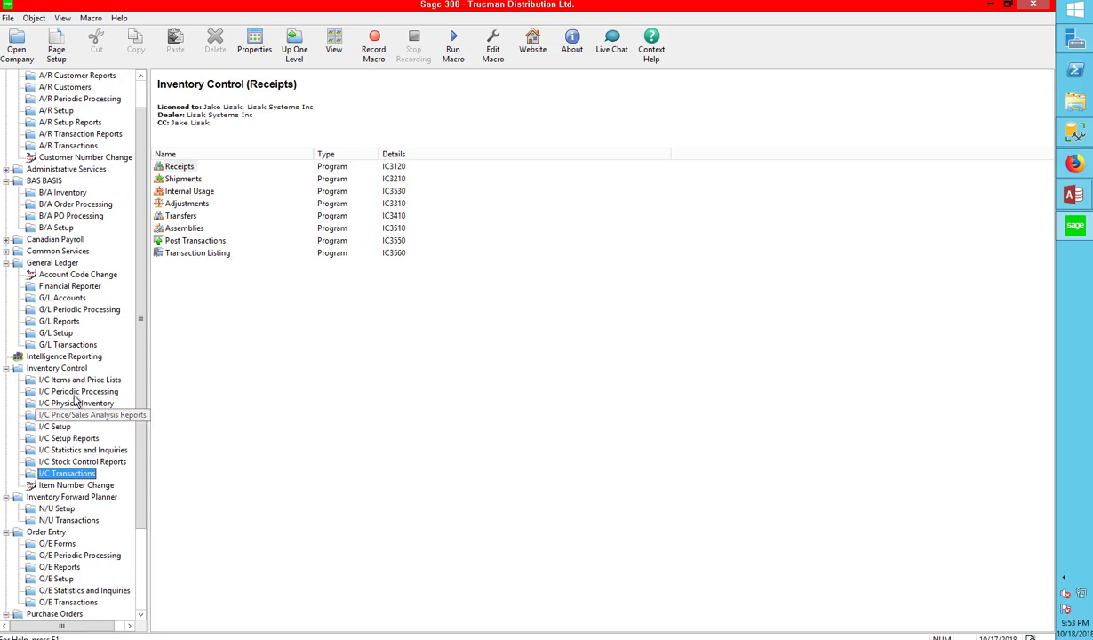
{"action": "double_click", "coordinate": [191, 203]}
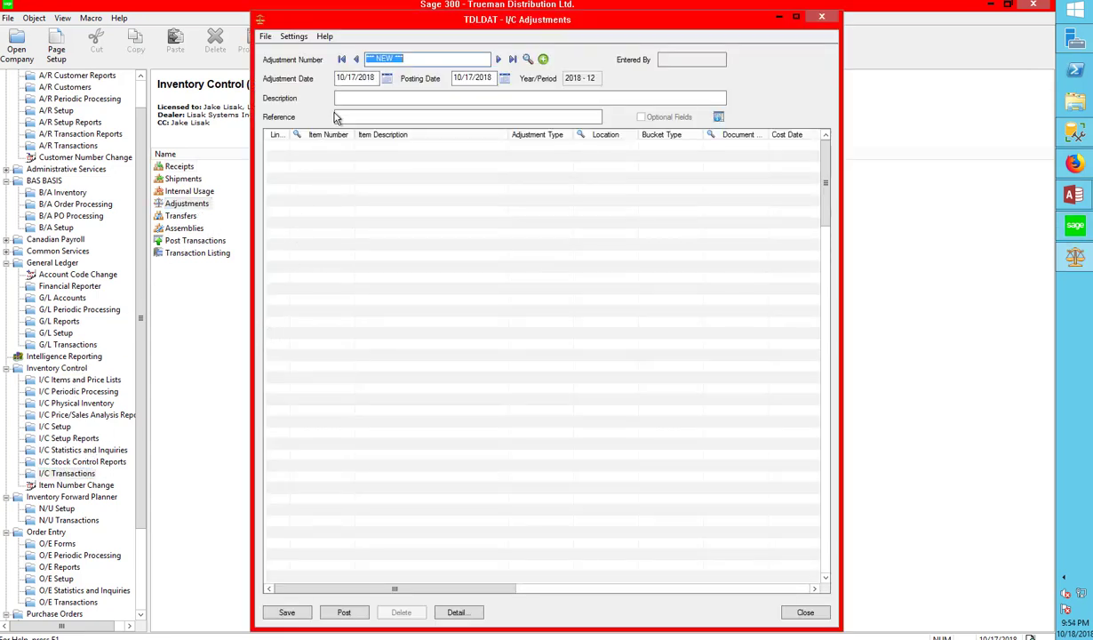
{"action": "left_click", "coordinate": [335, 135]}
{"action": "key", "text": "Tab"}
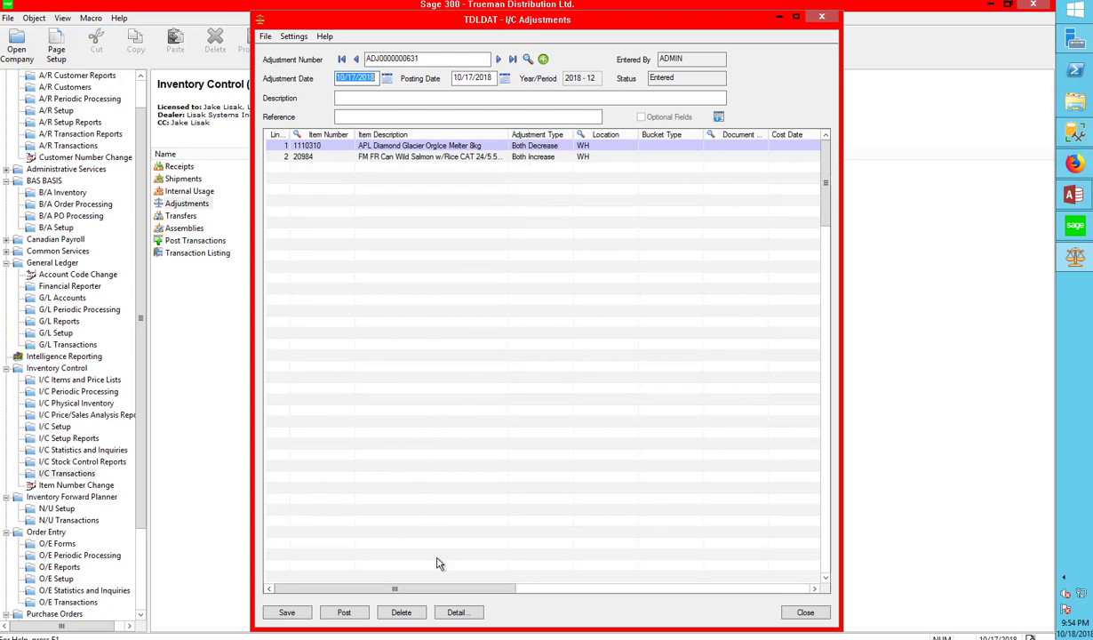
- Review the adjustment types, quantities and cost adjustments on the lines for items 1110310 and 20984
{"action": "left_click_drag", "start_coordinate": [446, 588], "coordinate": [512, 581]}
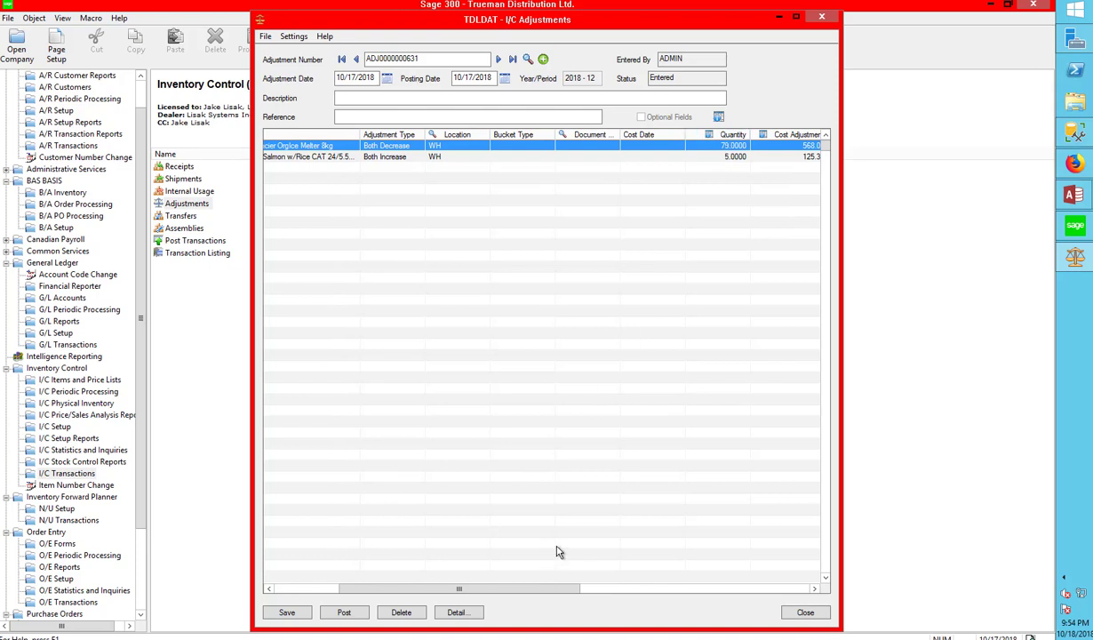
{"action": "left_click_drag", "start_coordinate": [551, 588], "coordinate": [651, 594]}
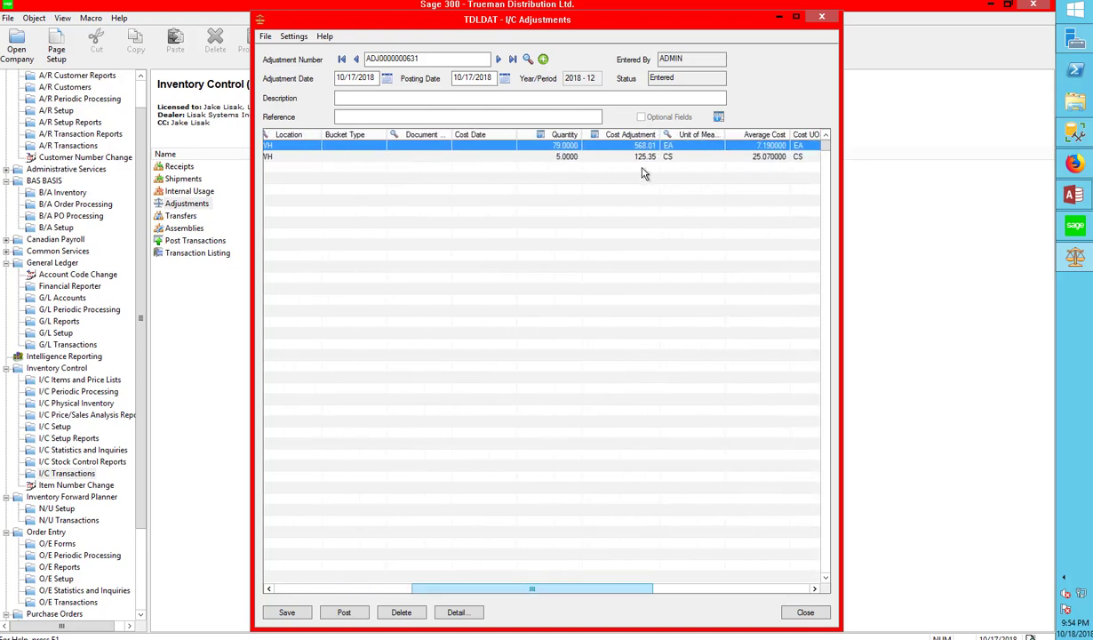
{"action": "left_click", "coordinate": [547, 157]}
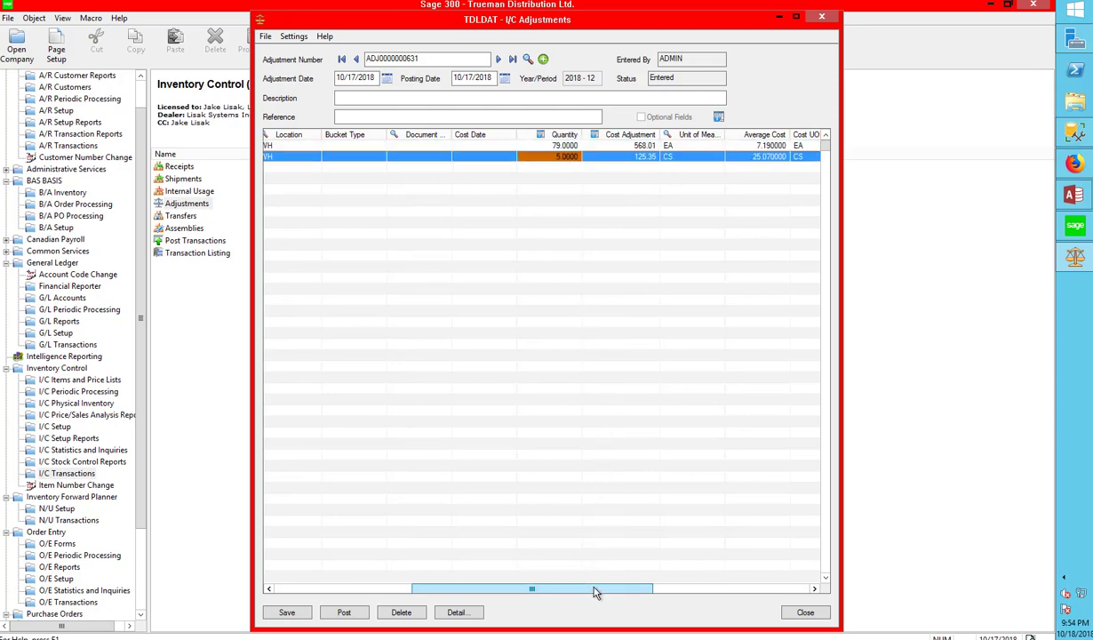
{"action": "left_click_drag", "start_coordinate": [588, 588], "coordinate": [510, 582]}
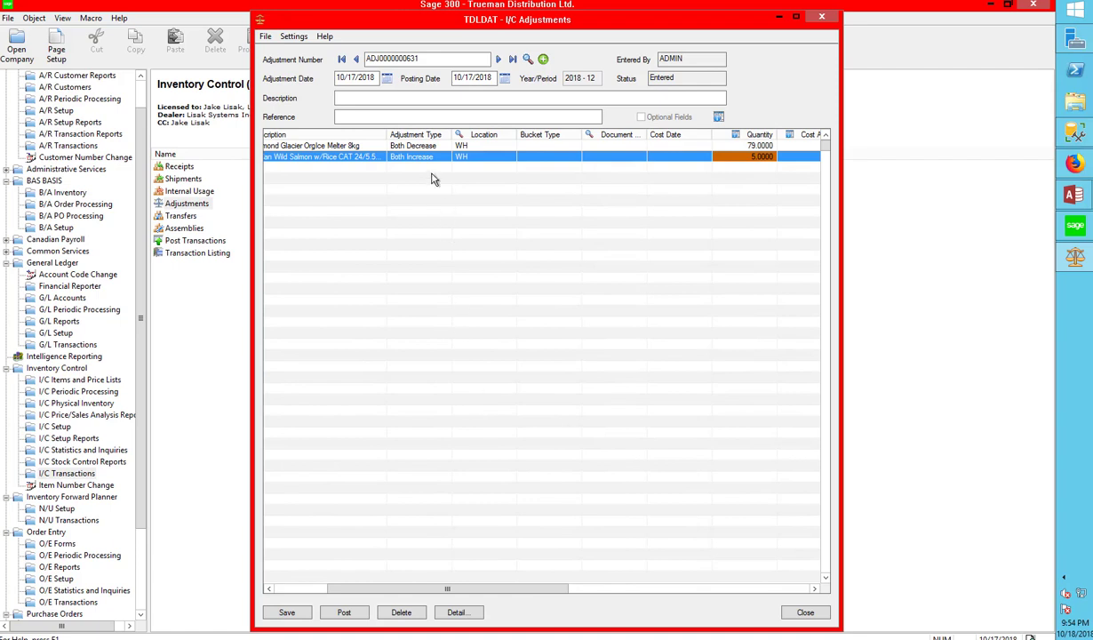
{"action": "left_click_drag", "start_coordinate": [559, 596], "coordinate": [610, 589]}
- Inspect the lot number allocation behind item 20984's adjustment quantity and close the lot window
{"action": "left_click", "coordinate": [641, 156]}
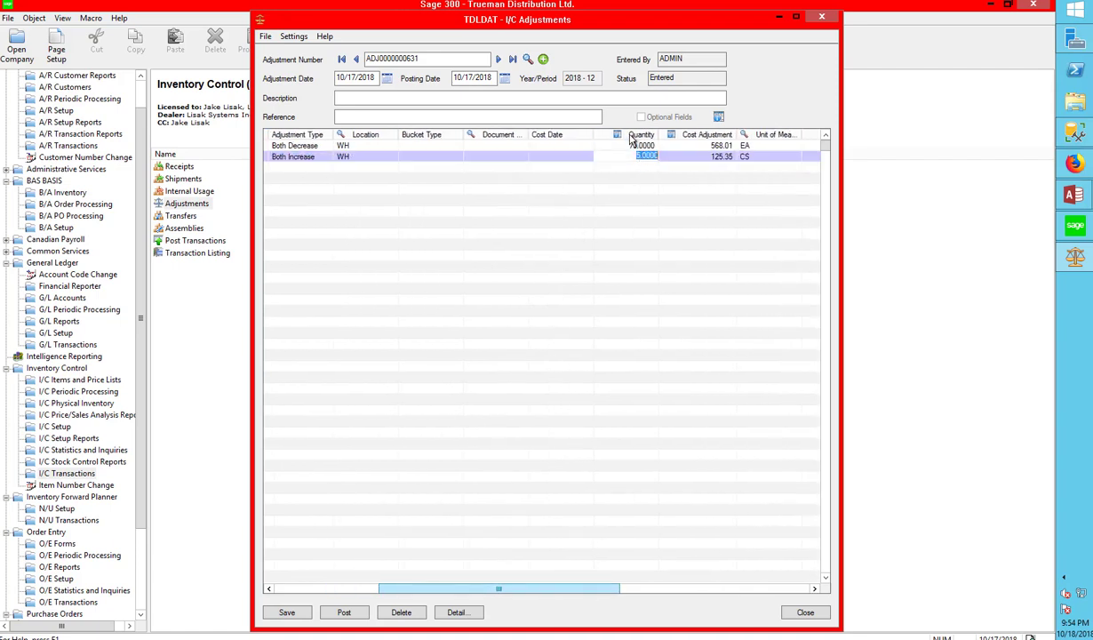
{"action": "left_click", "coordinate": [617, 134]}
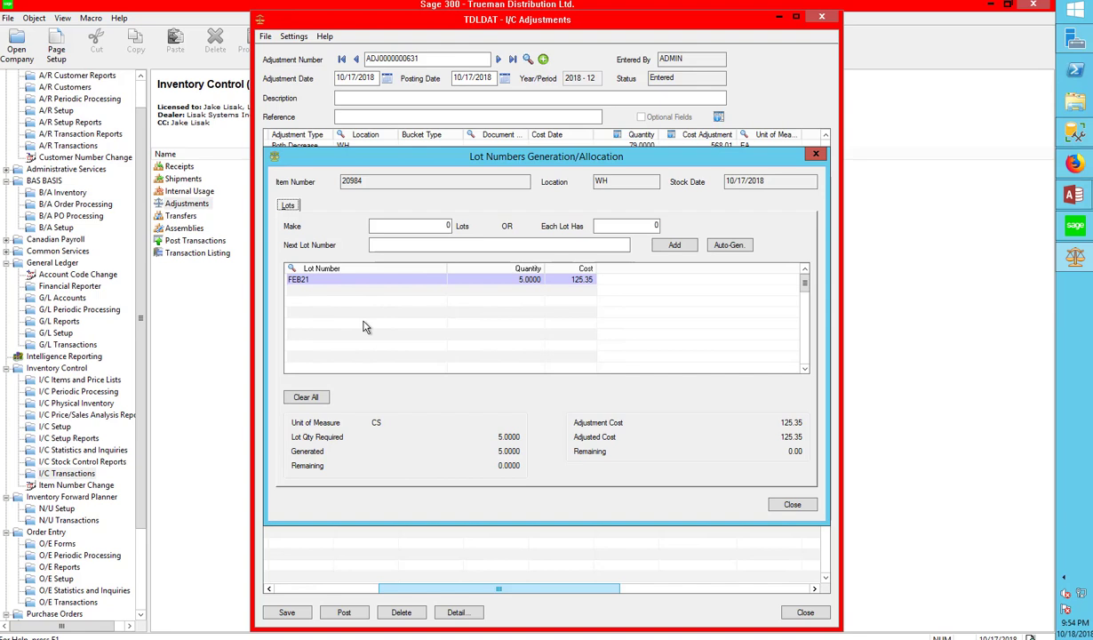
{"action": "left_click", "coordinate": [792, 505]}
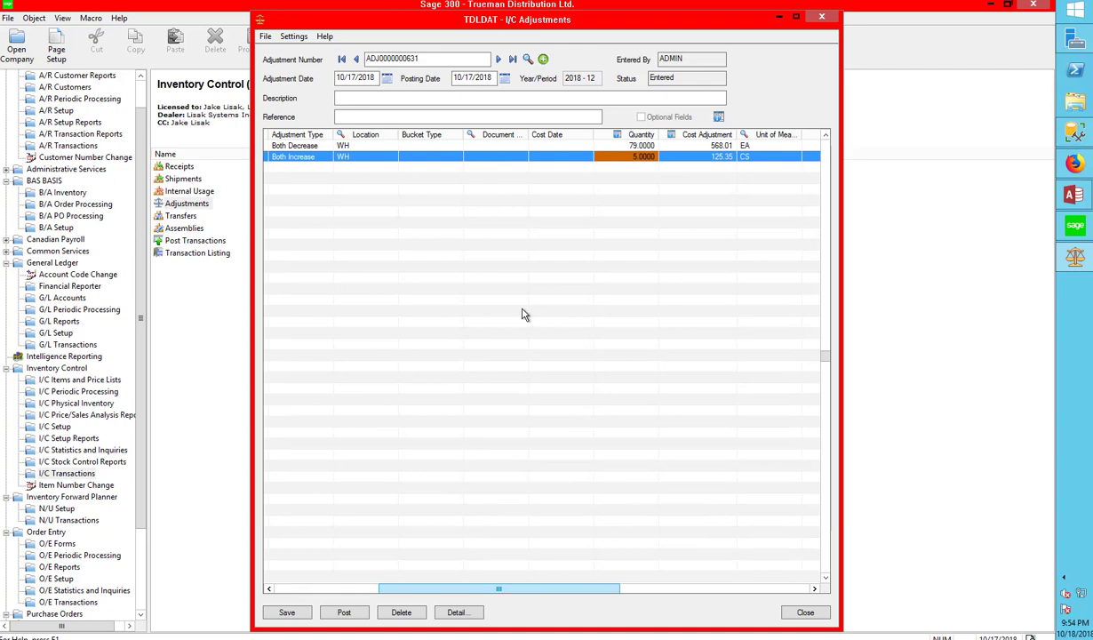